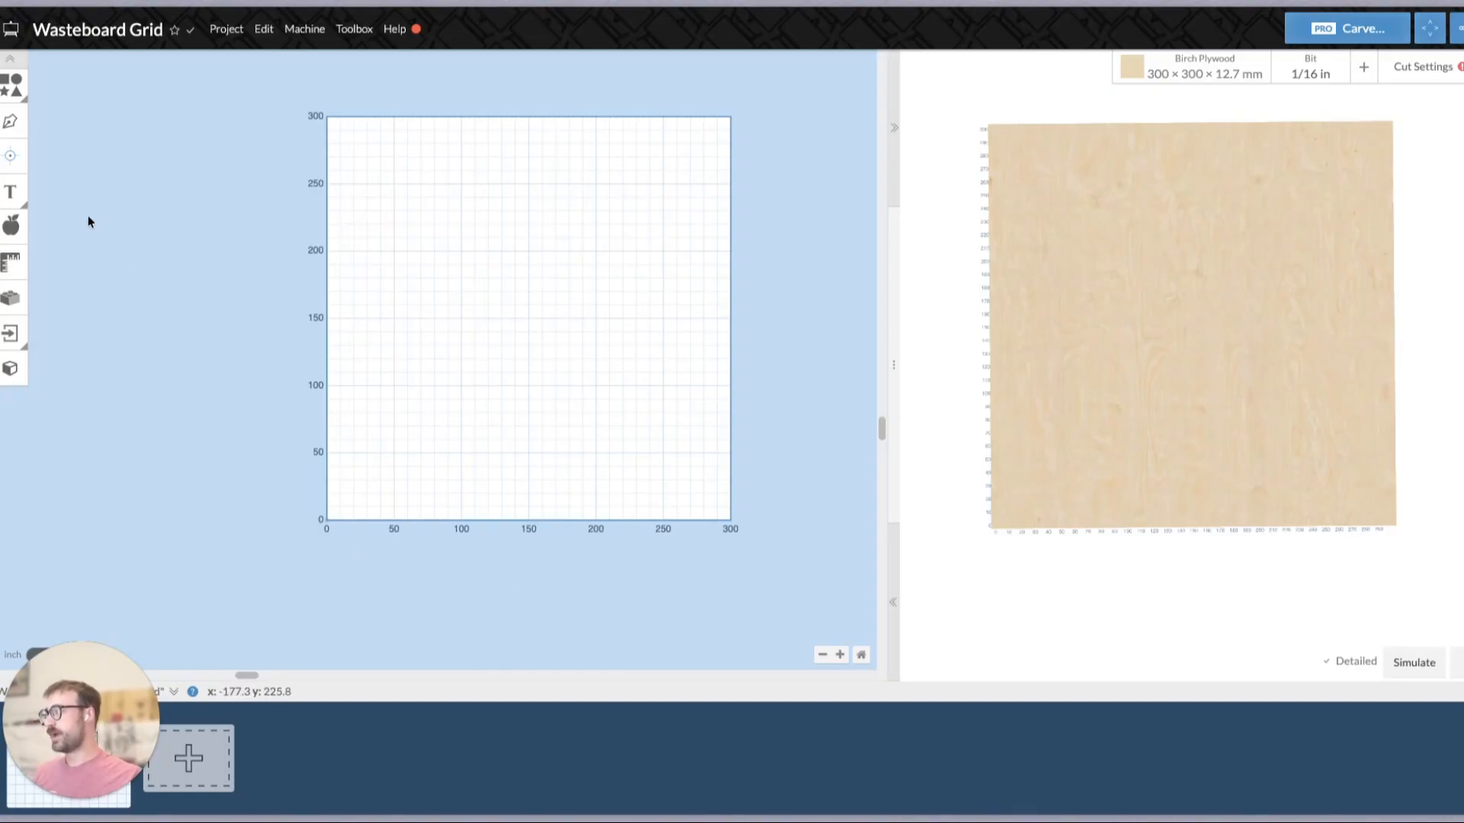
Draw a vertical line about 300 mm long down the material's left edge, from the upper corner to the origin.
left_click(839, 655)
scroll(299, 643, "up", 5)
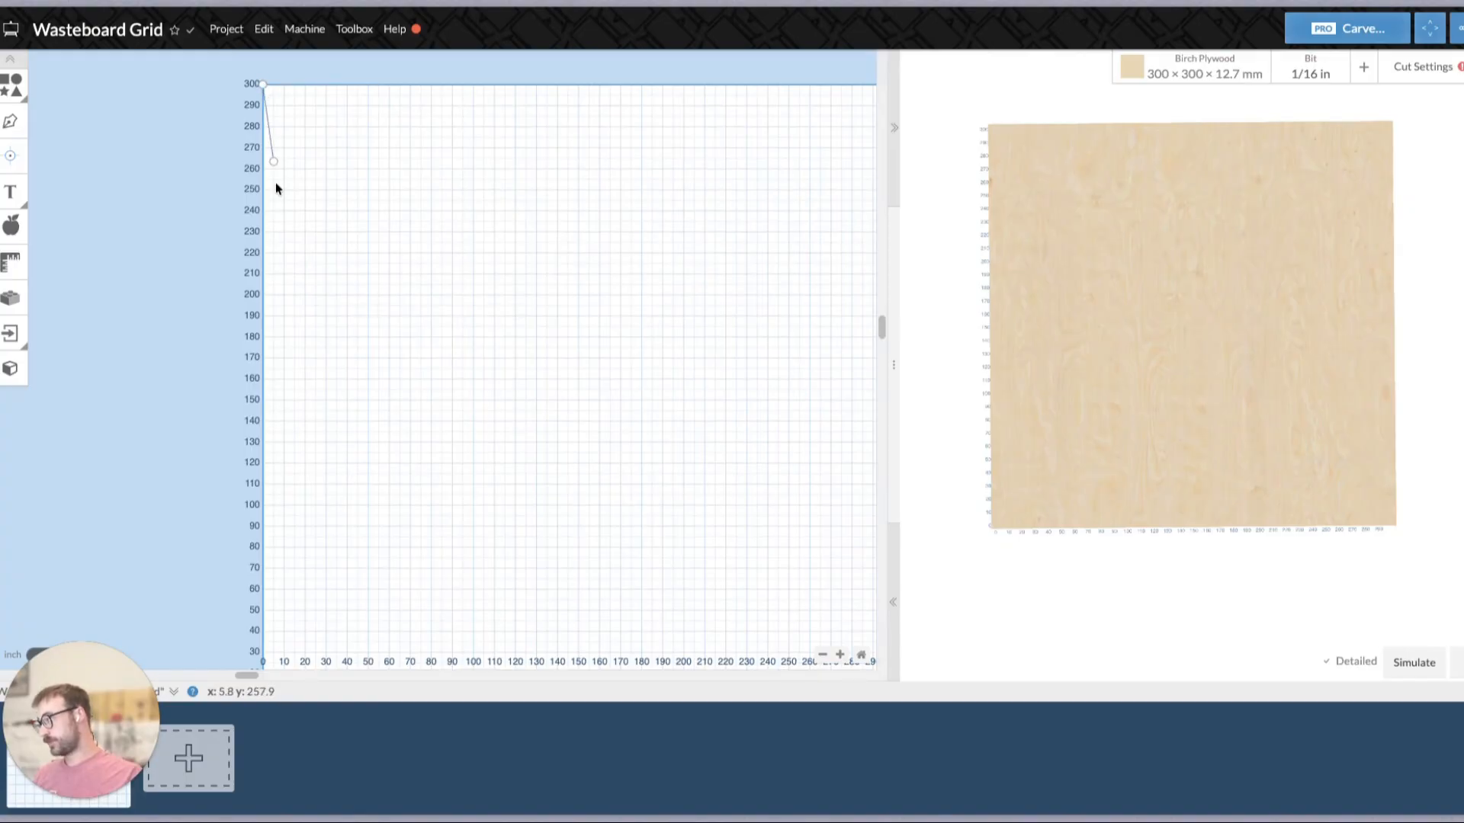
scroll(264, 343, "down", 3)
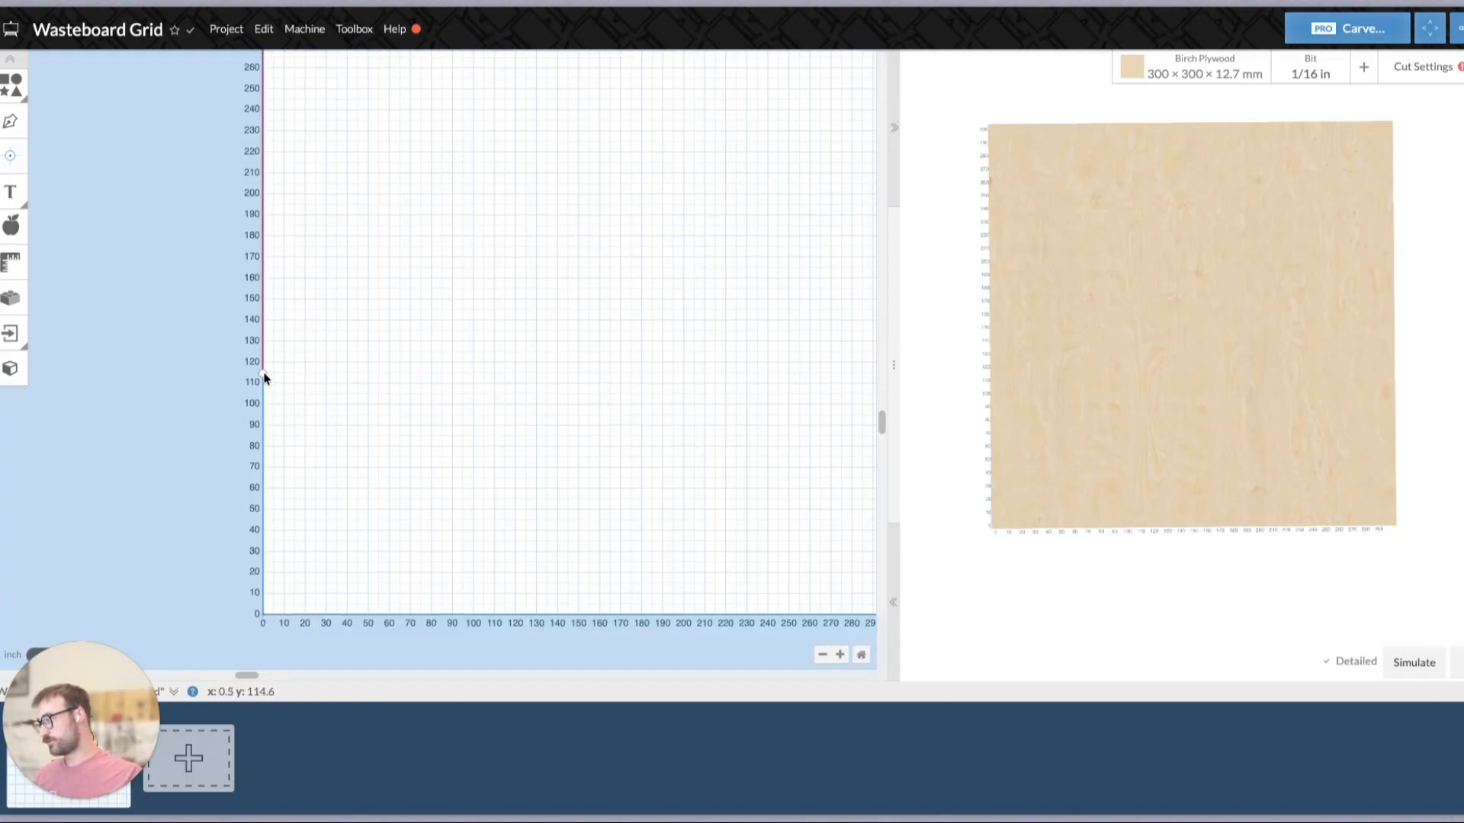
left_click(263, 617)
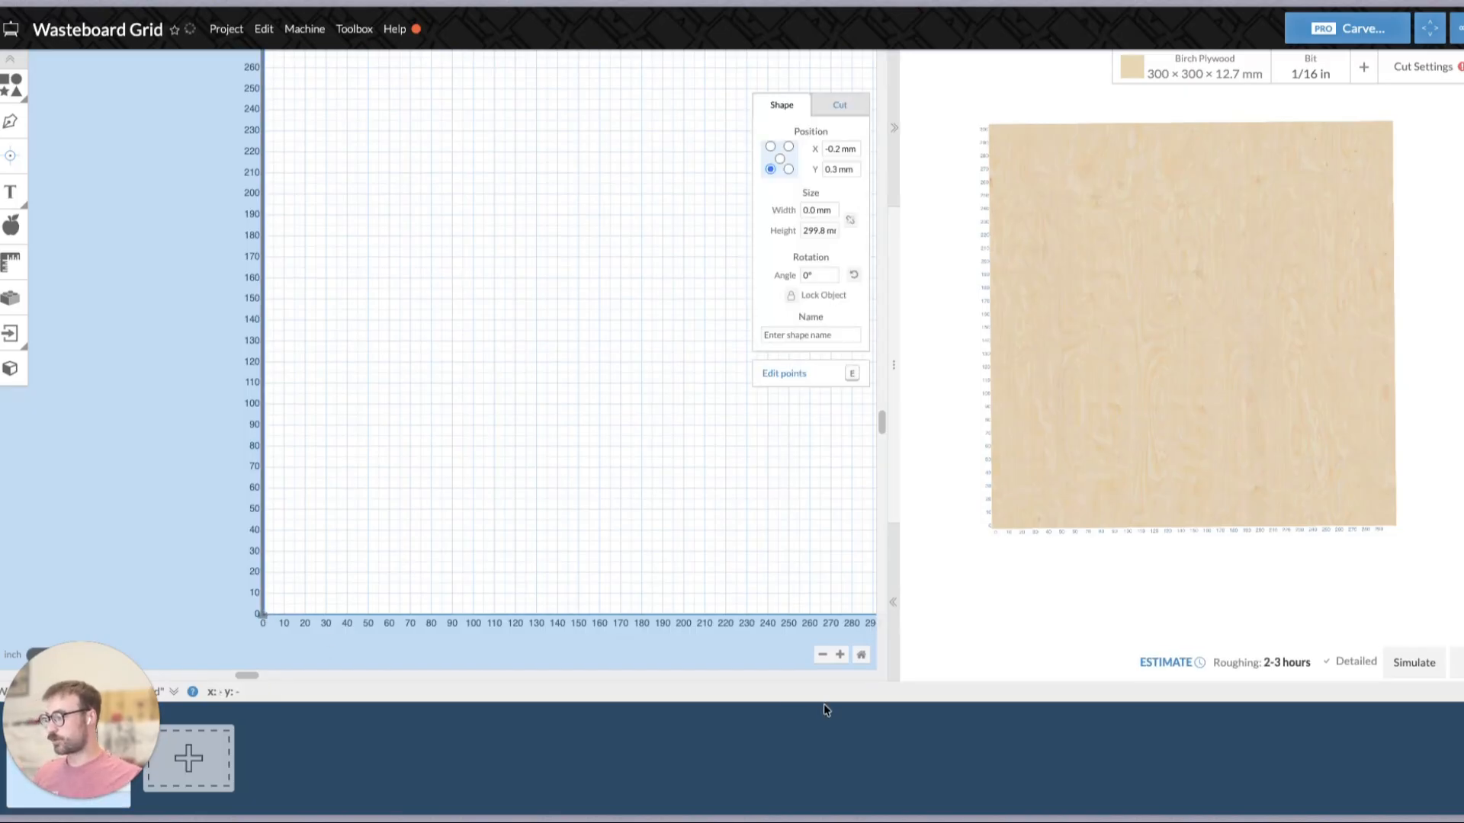
left_click(821, 654)
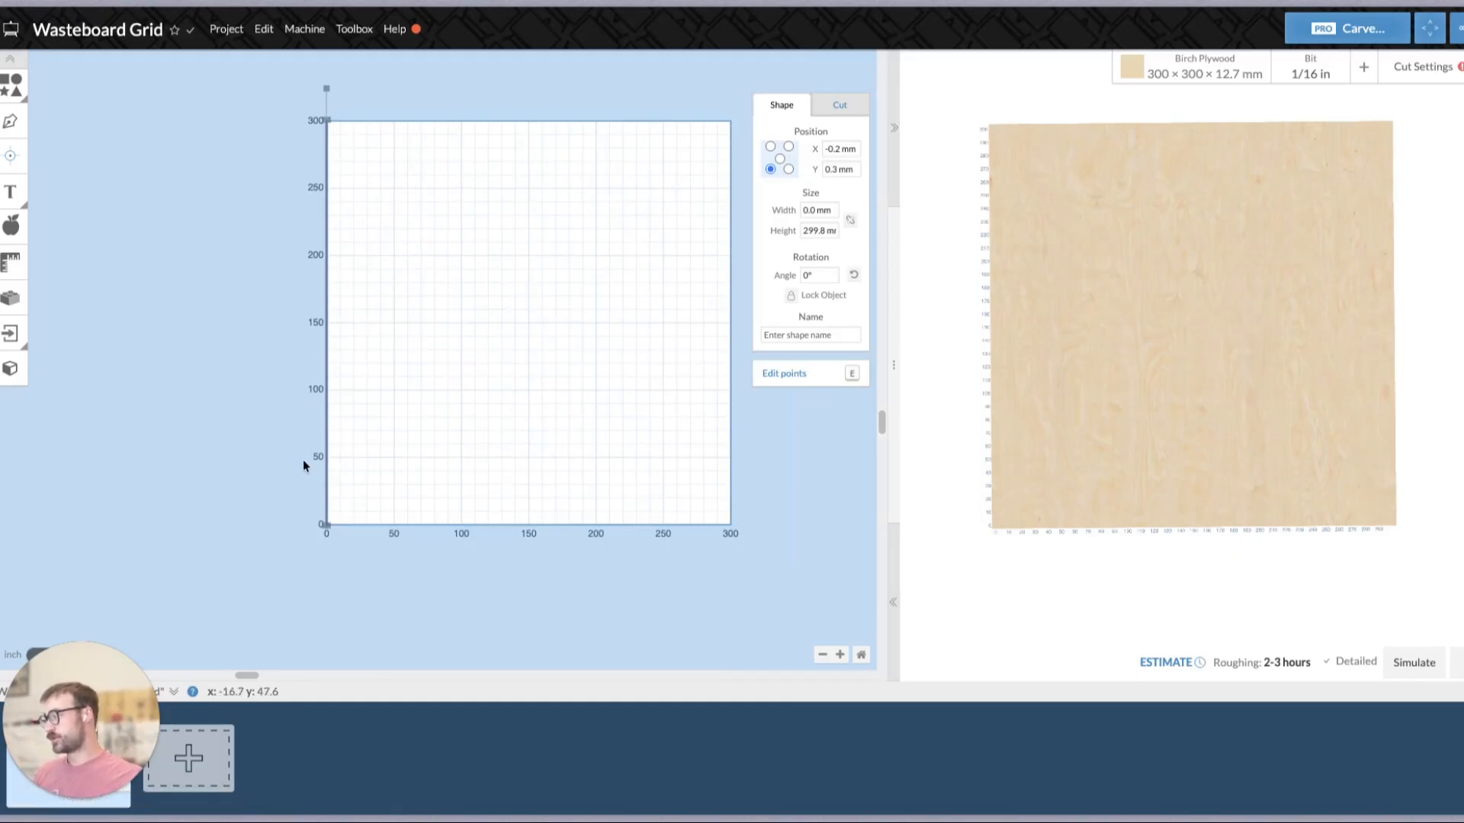
Select the left-edge line and open the Replicator app from the App Library for it.
left_click(464, 123)
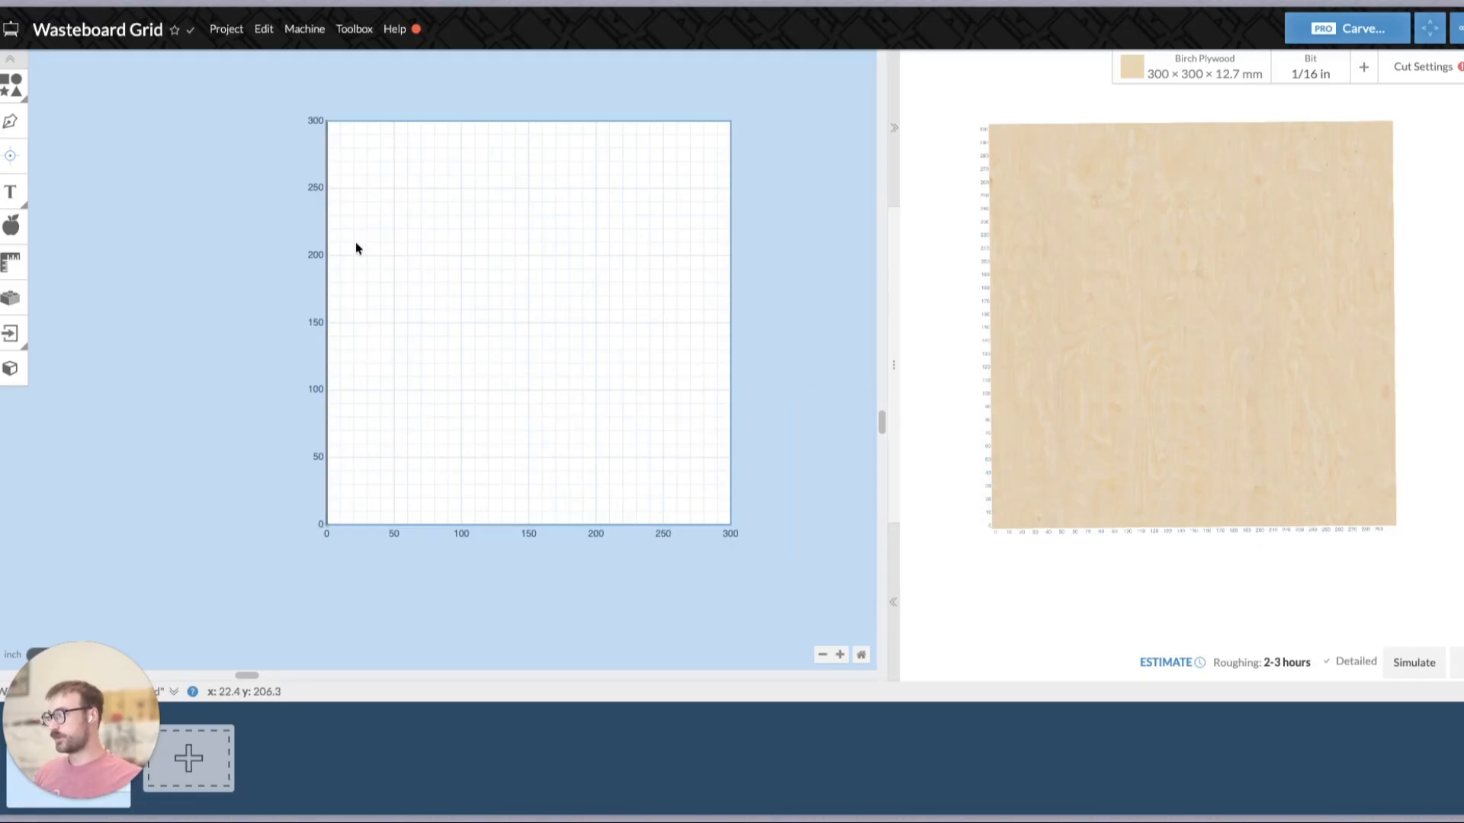
left_click_drag(372, 177, 241, 356)
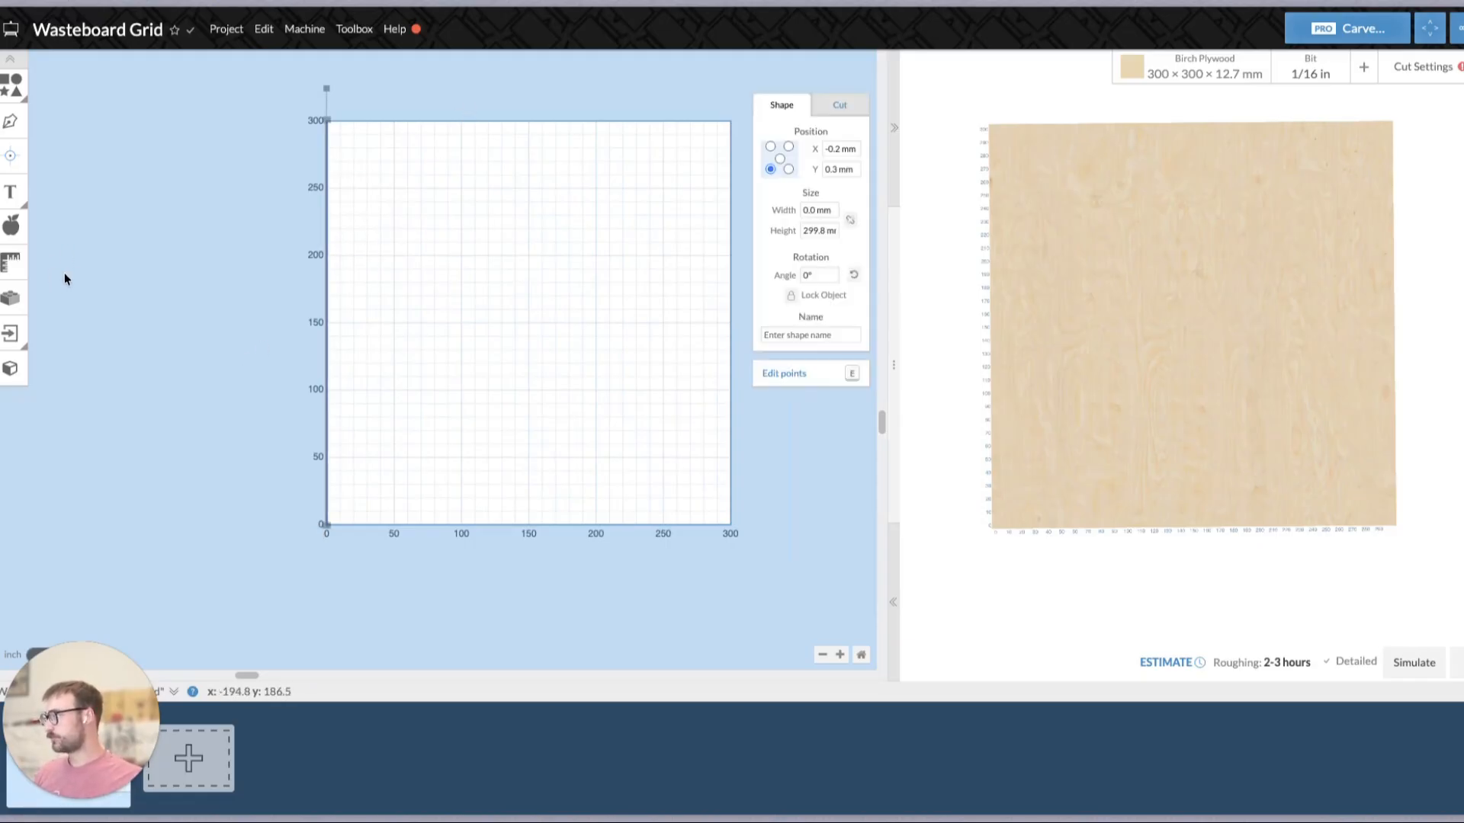
left_click(10, 298)
scroll(701, 370, "down", 6)
scroll(714, 378, "down", 10)
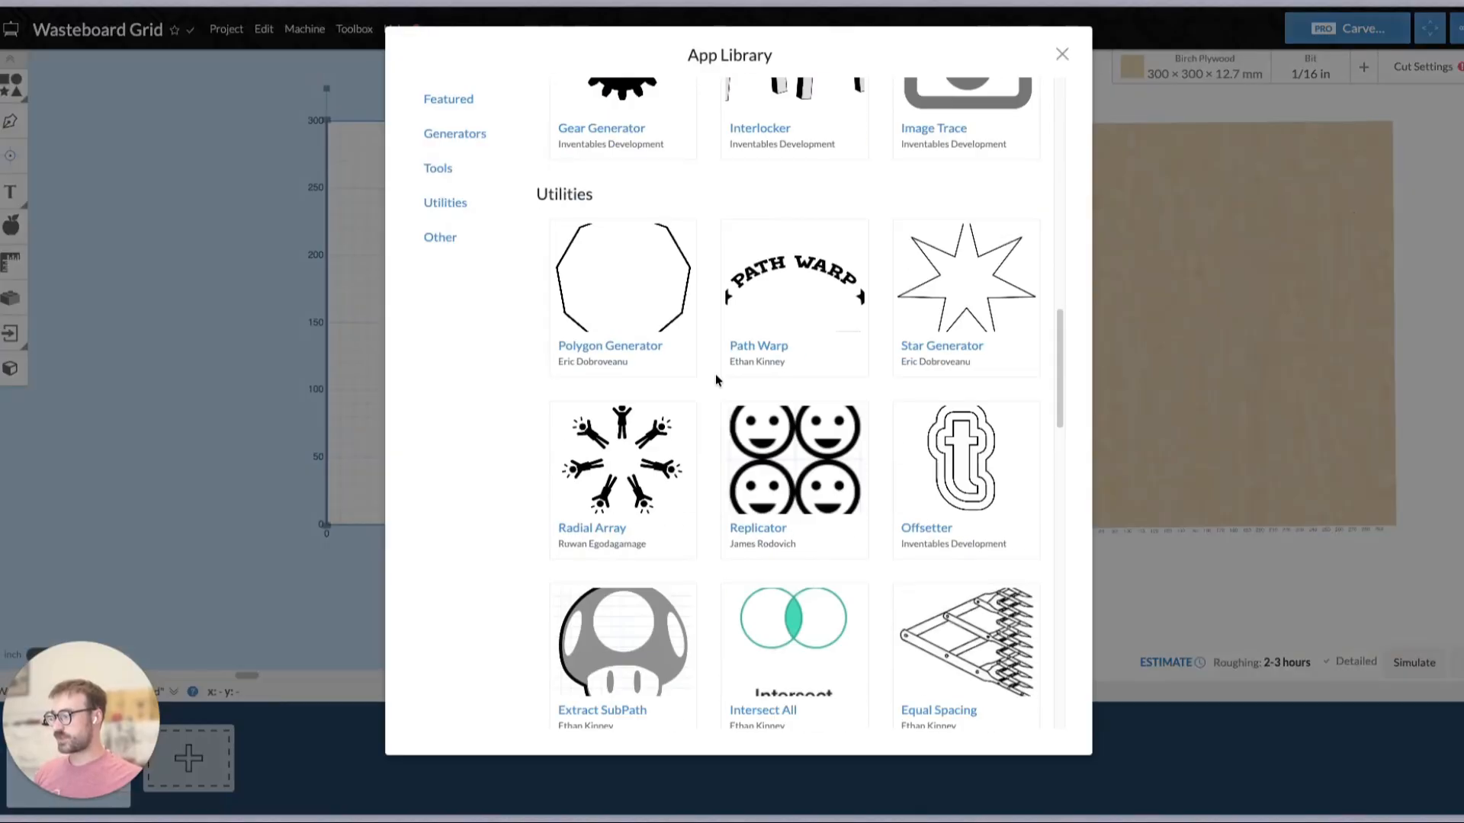
scroll(814, 388, "up", 4)
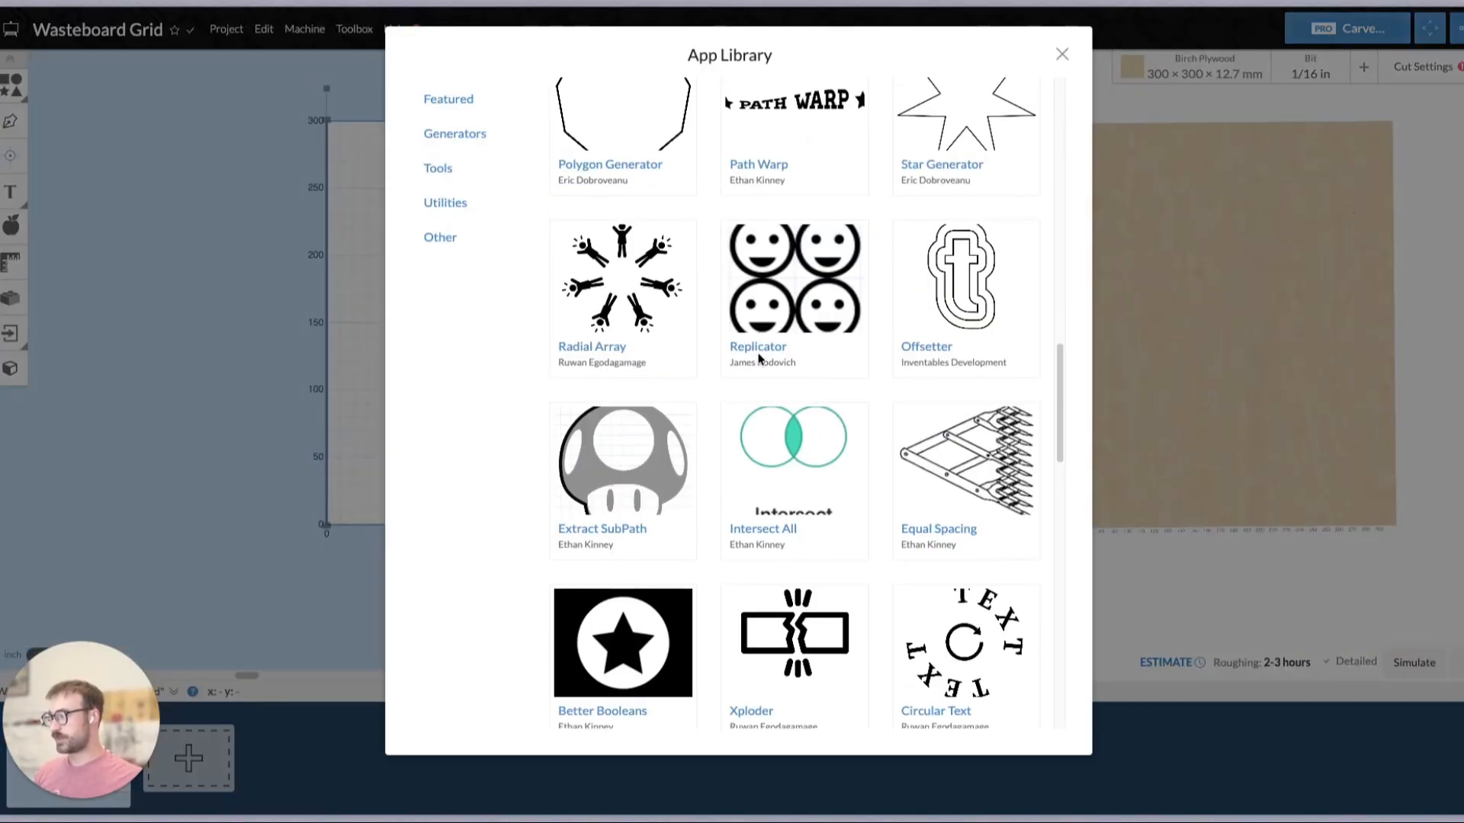
left_click(770, 328)
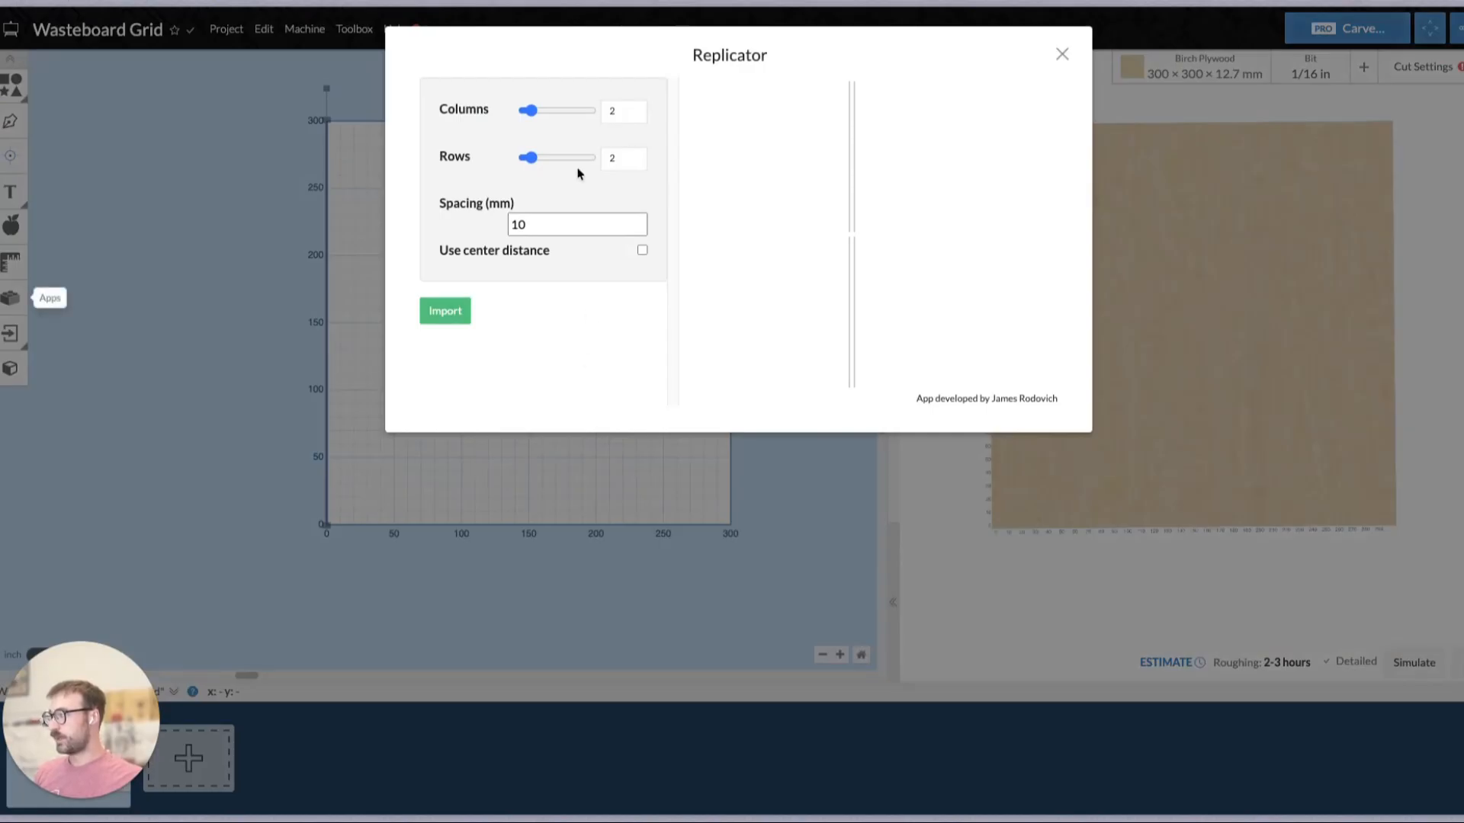
Set the Replicator to 1 row with a spacing of 20 mm.
left_click_drag(530, 157, 500, 163)
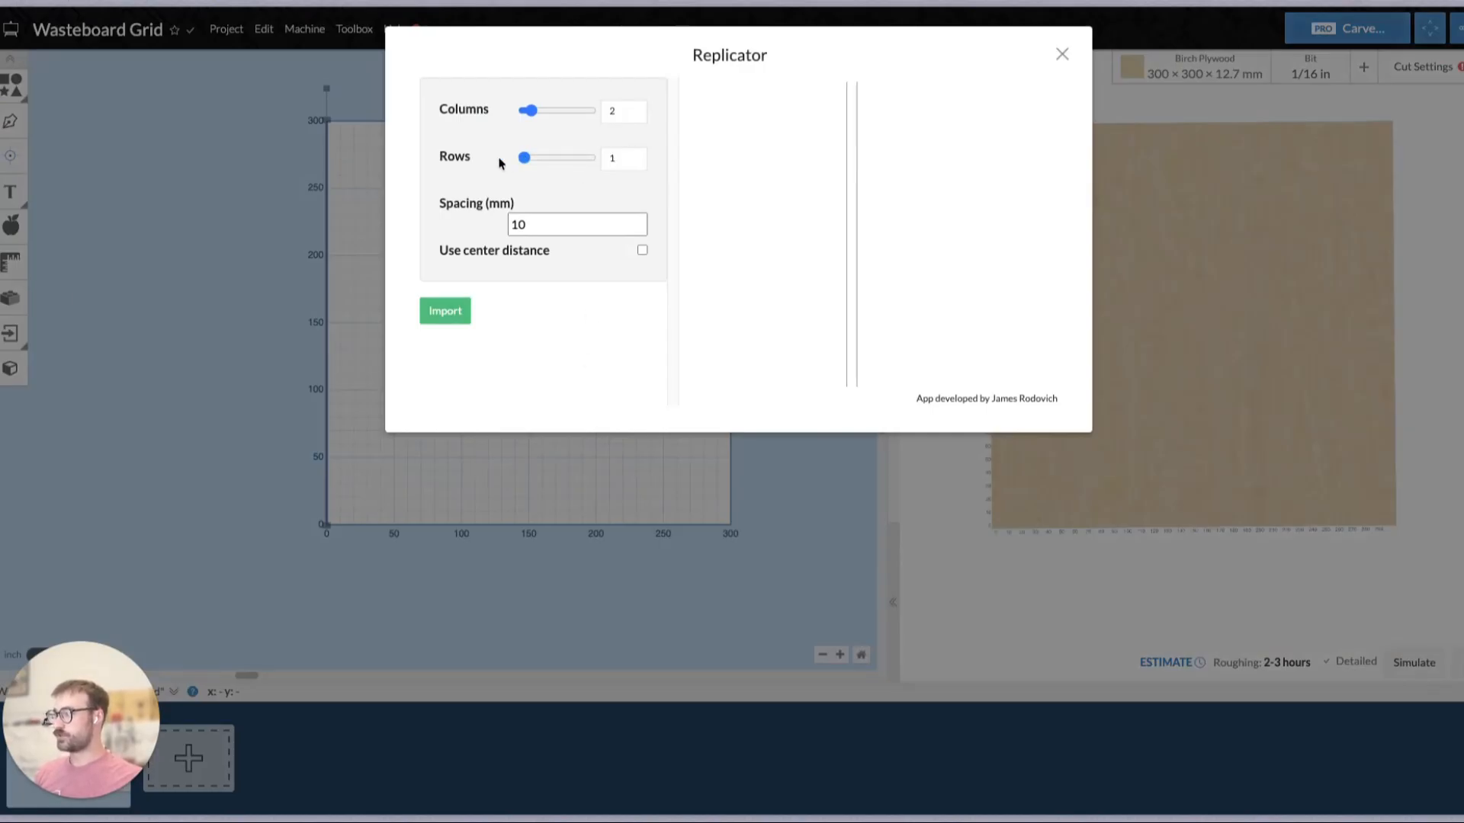
left_click(537, 228)
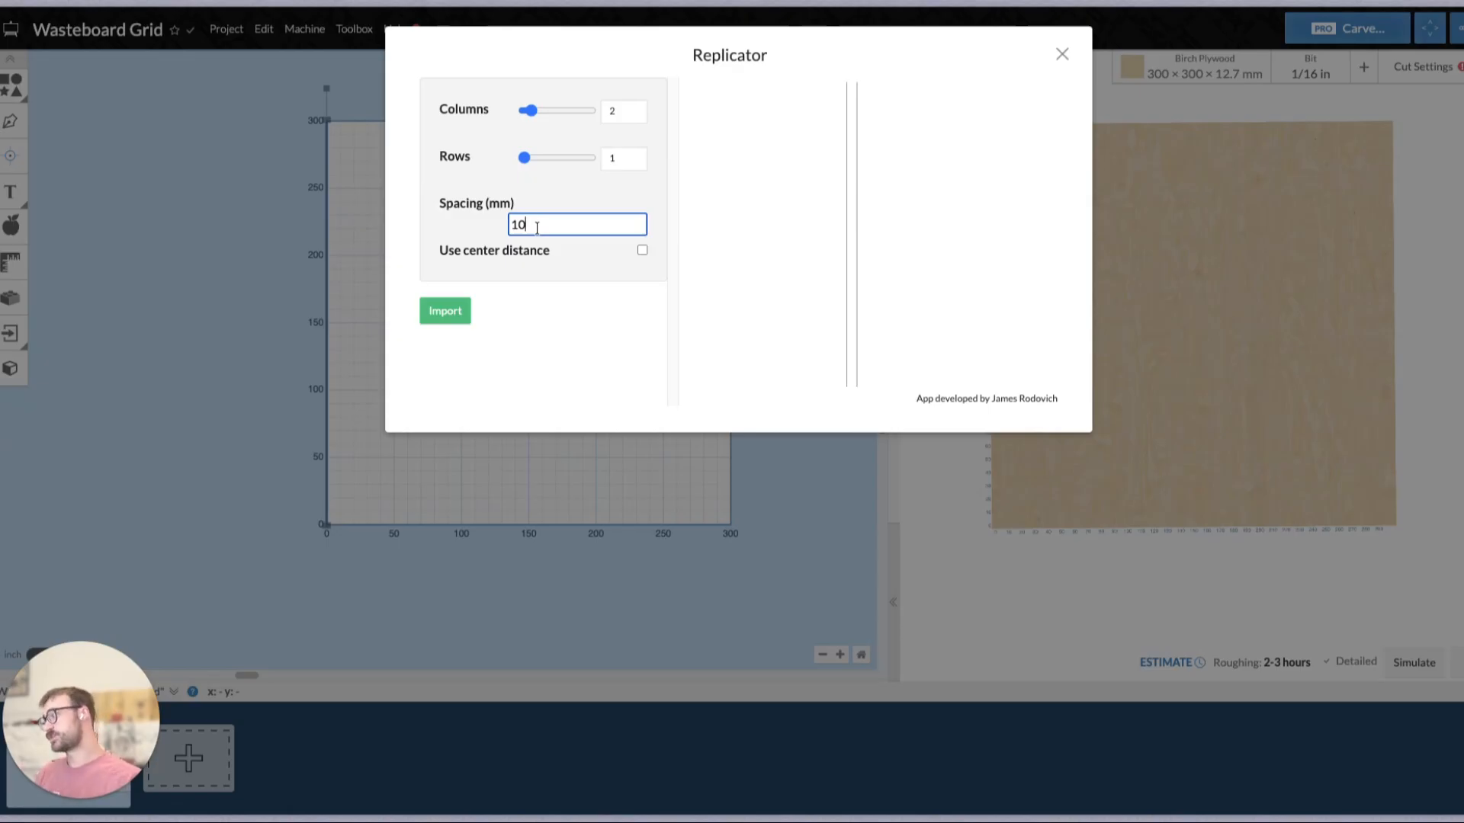
key("BackSpace")
key("BackSpace")
type("20")
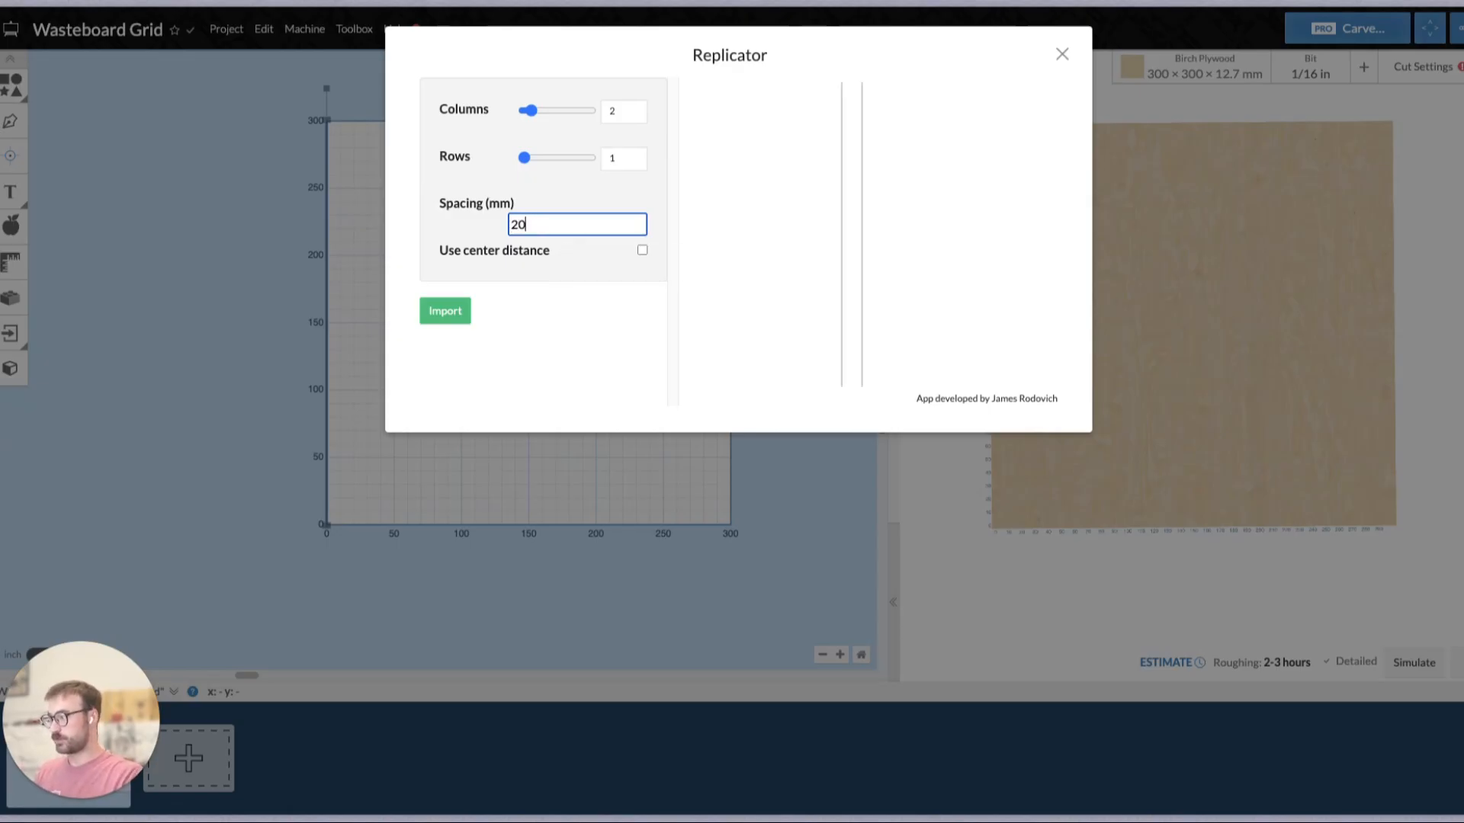
left_click(546, 301)
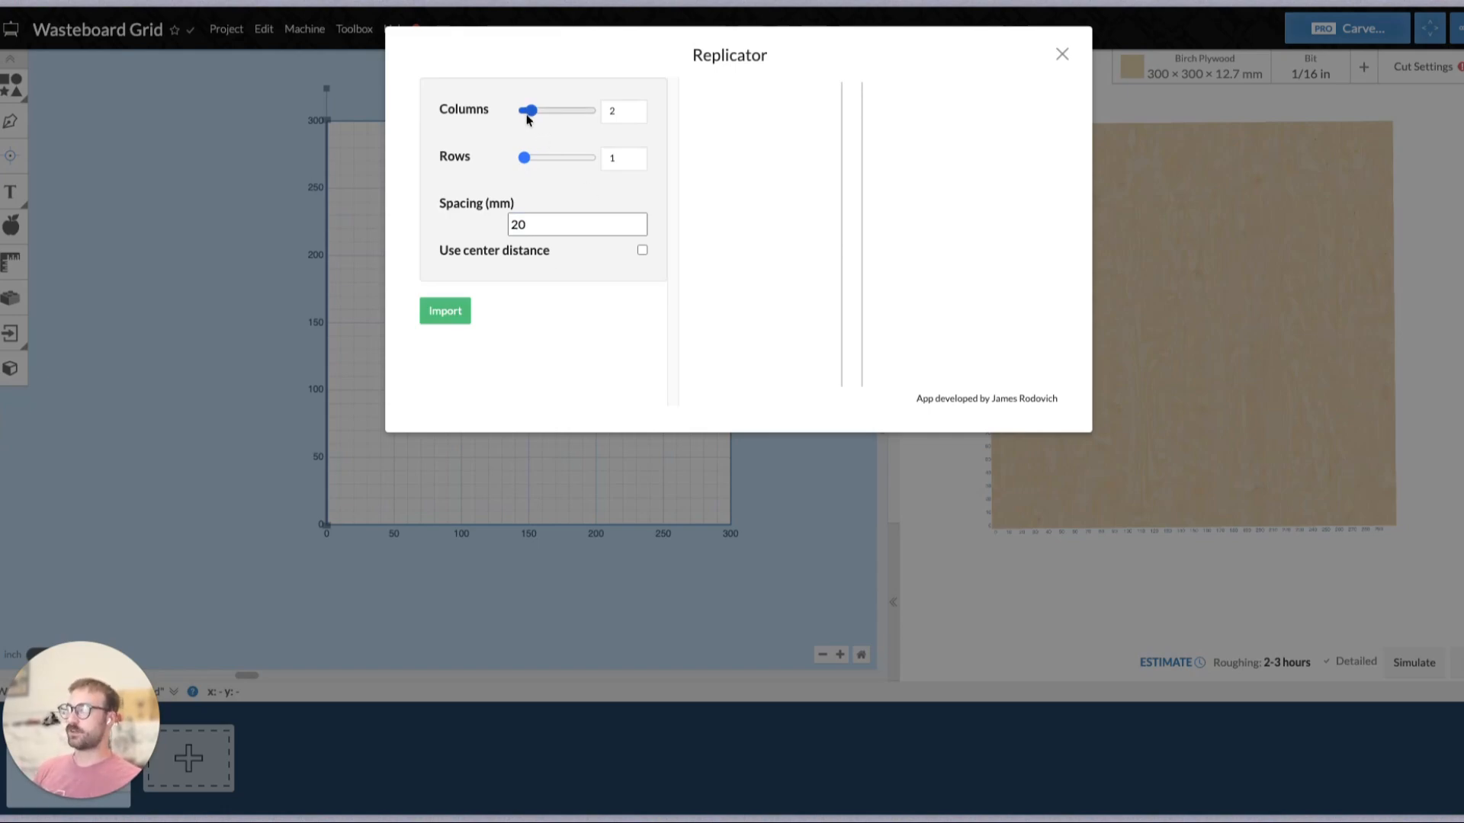
Set the Replicator to 15 columns and import the replicated vertical lines into the design.
left_click_drag(527, 118, 662, 103)
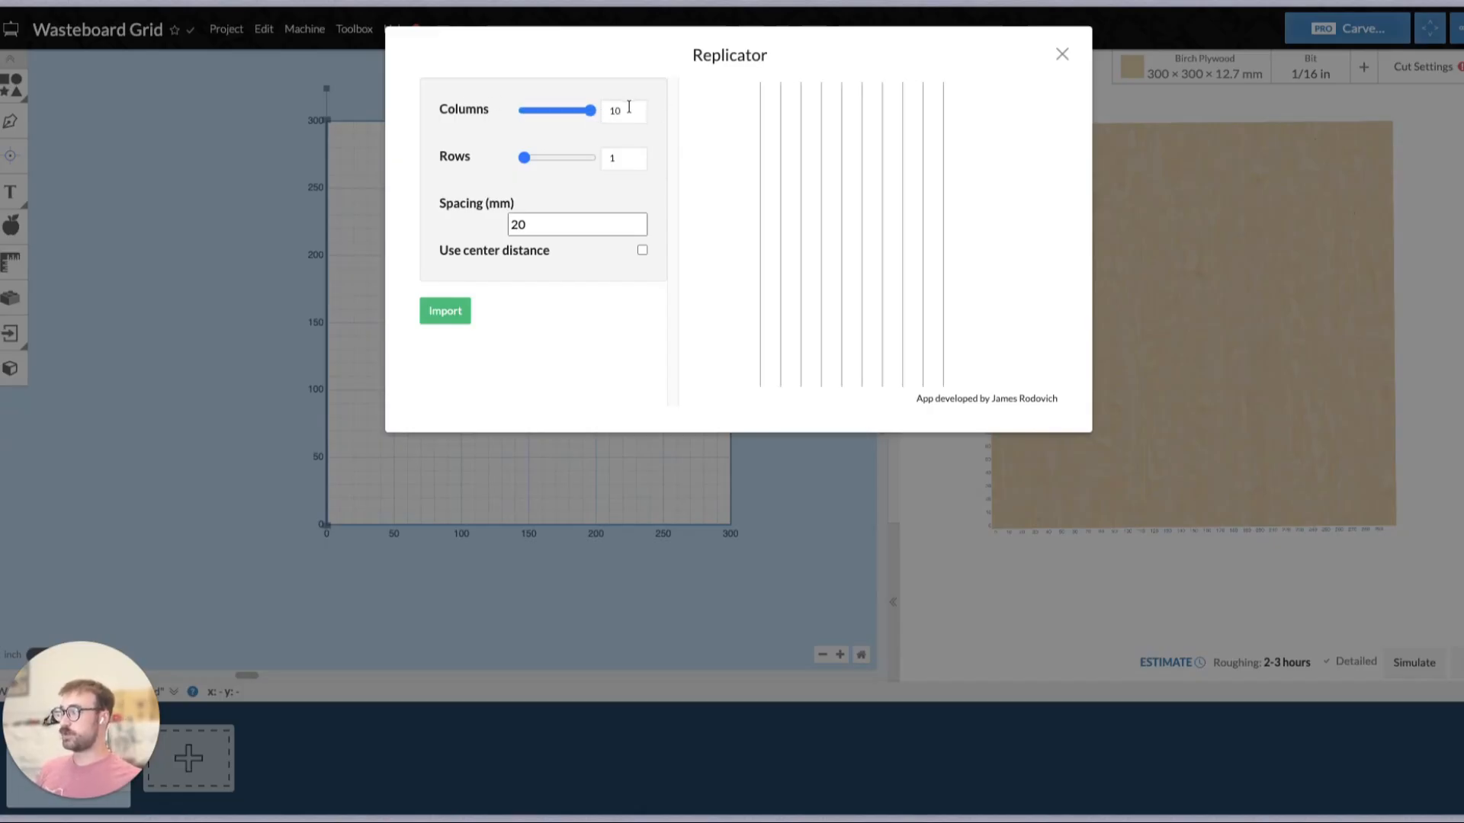
left_click(625, 110)
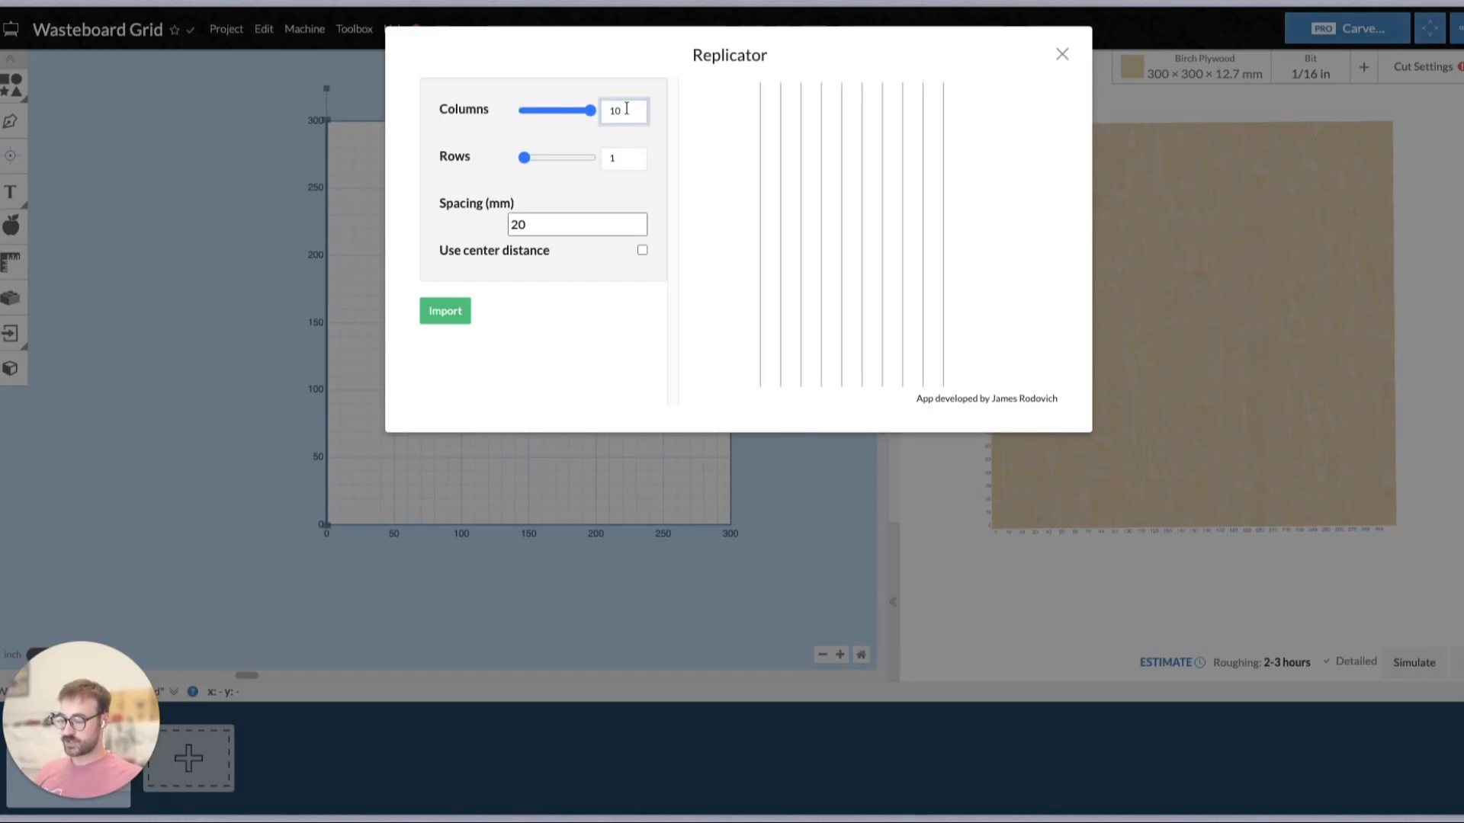
key("BackSpace")
type("5")
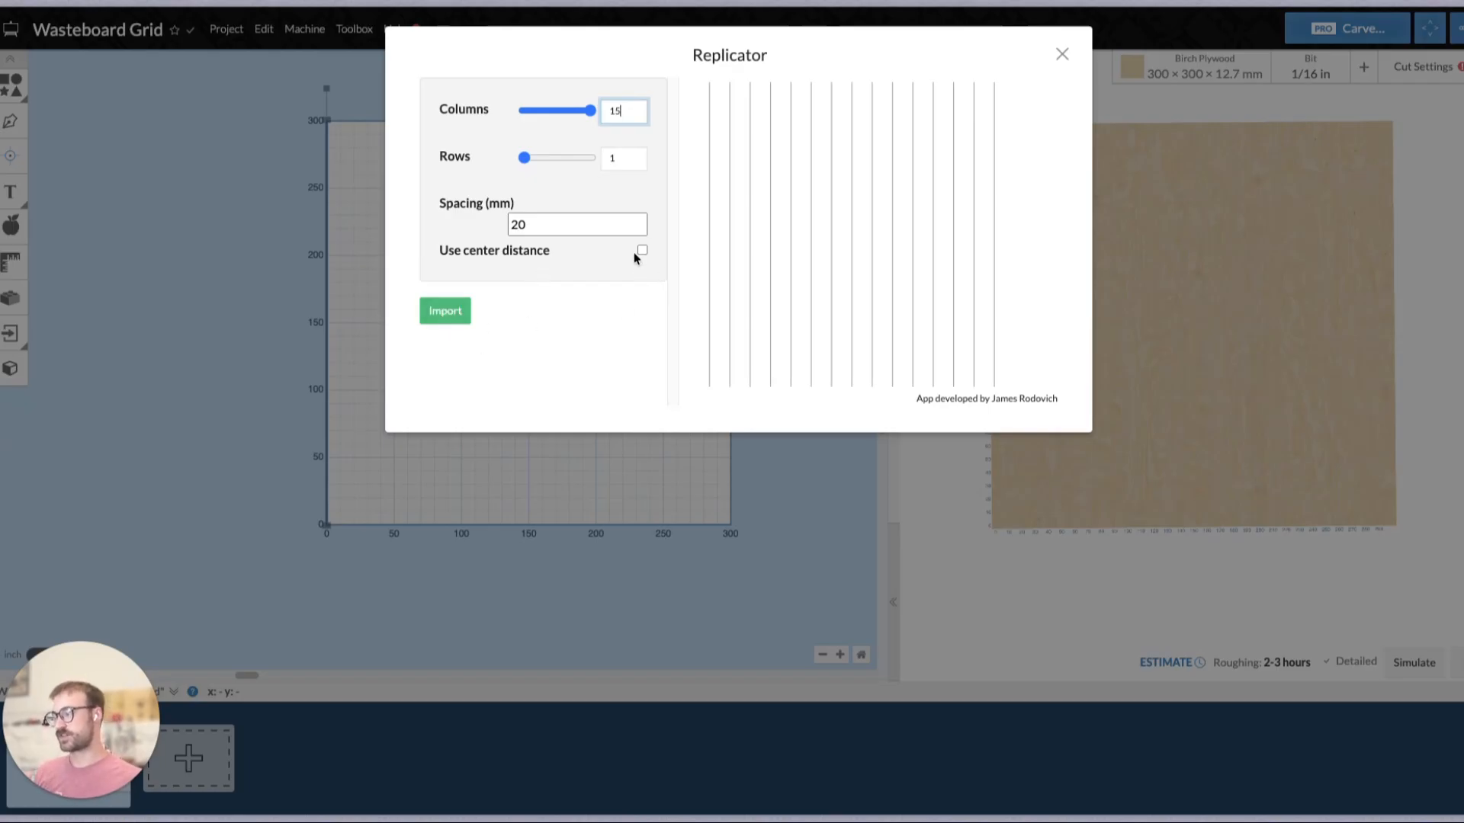
left_click(442, 314)
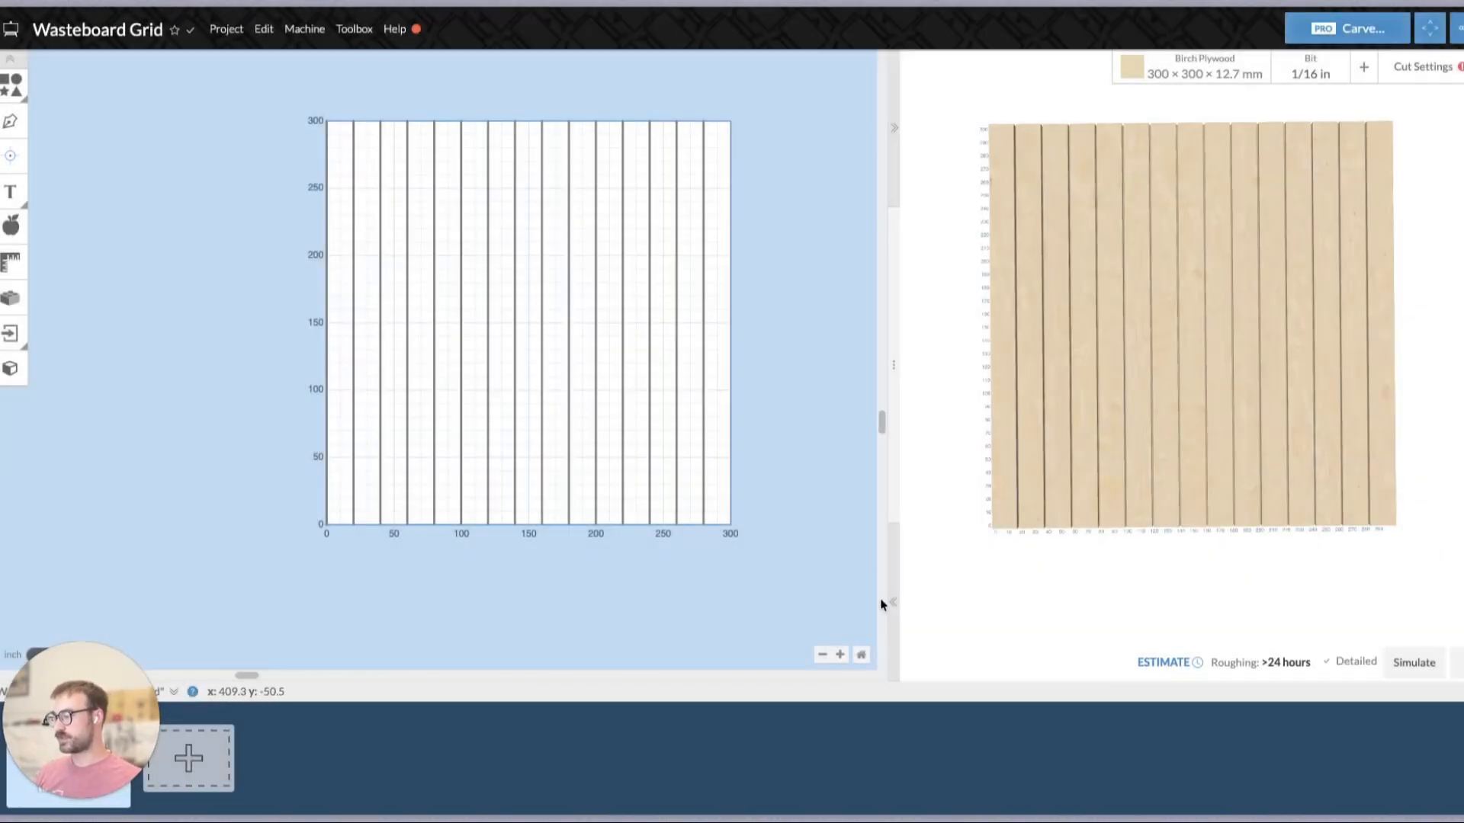
Measure the gap between the lines at X 40 and 60, and the gap from the left edge to the X 20 line.
left_click(840, 655)
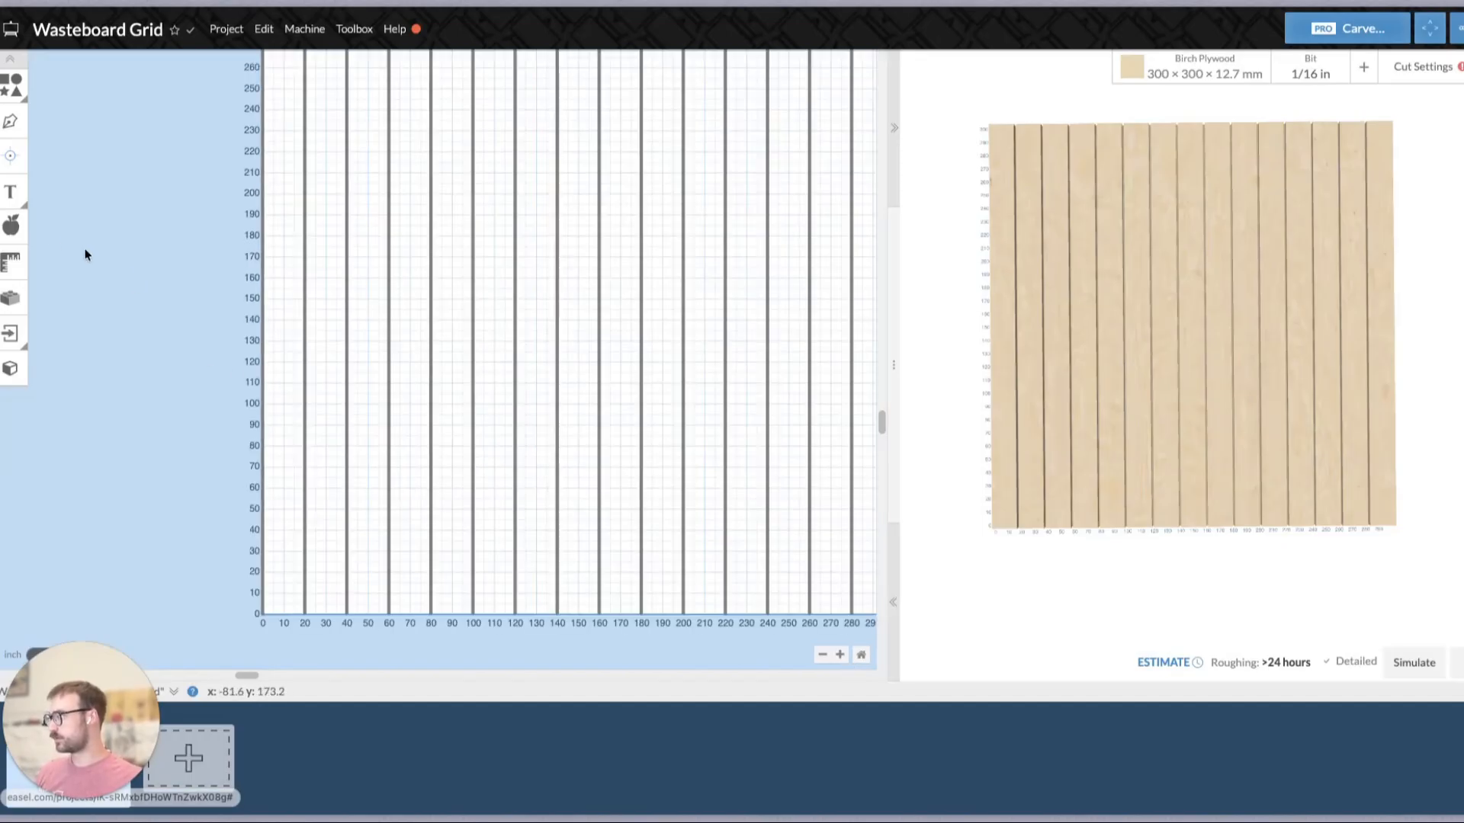
left_click(14, 257)
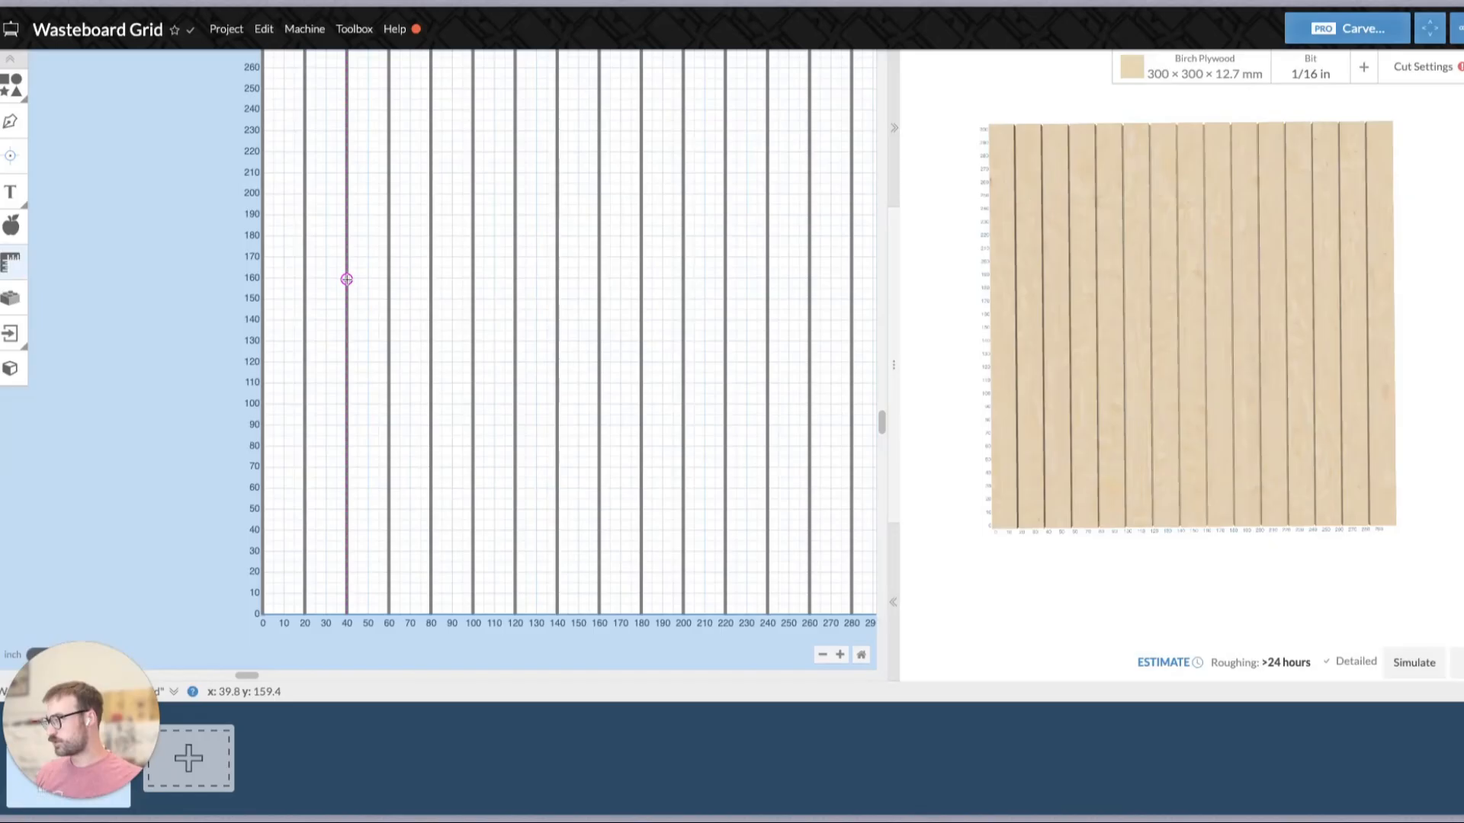
left_click_drag(356, 281, 388, 280)
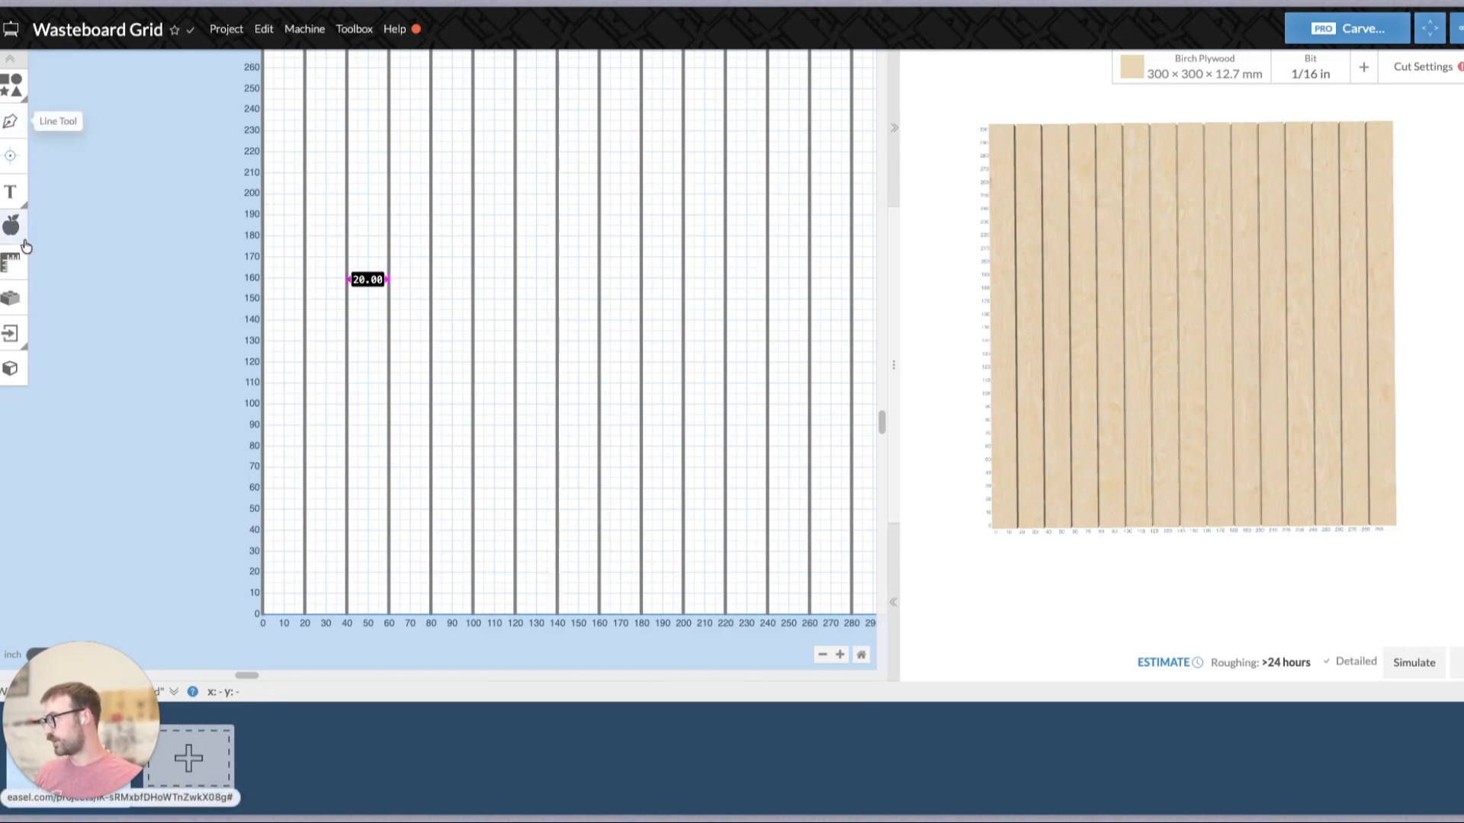
left_click(10, 263)
left_click_drag(304, 281, 264, 282)
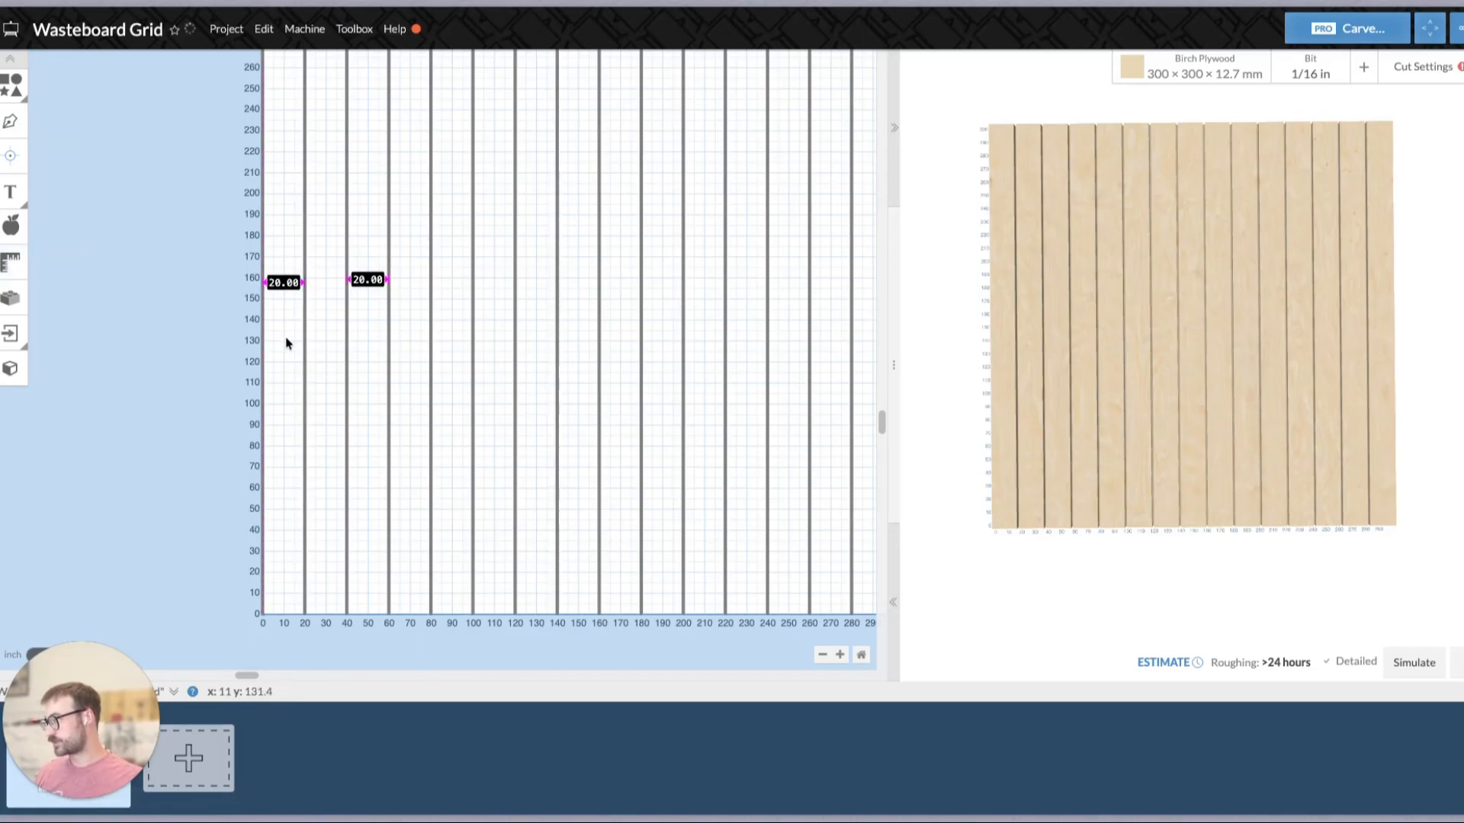
Delete the vertical line on the material's left edge together with the measurement beside it.
left_click(263, 336)
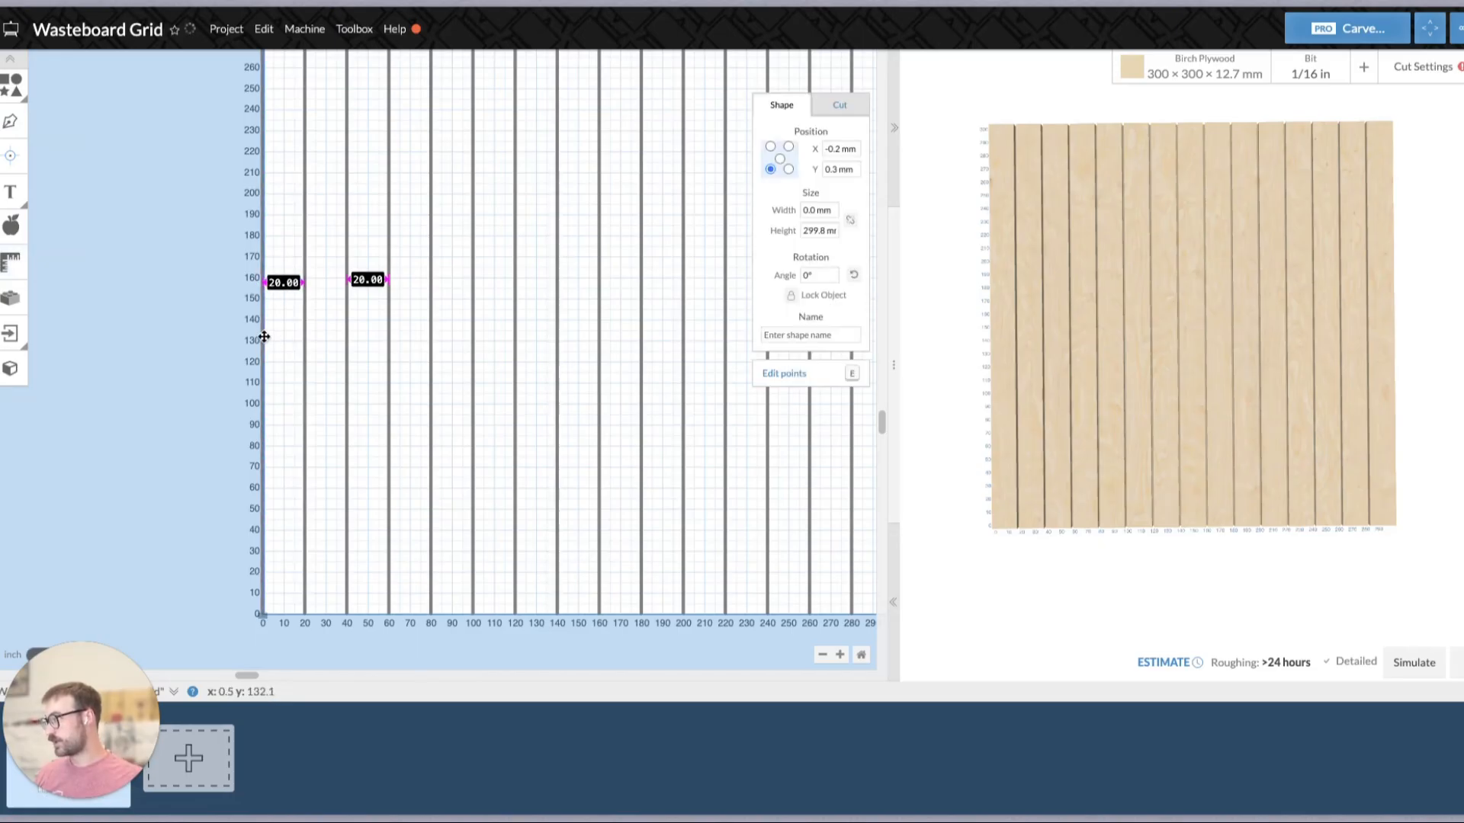
left_click(379, 411)
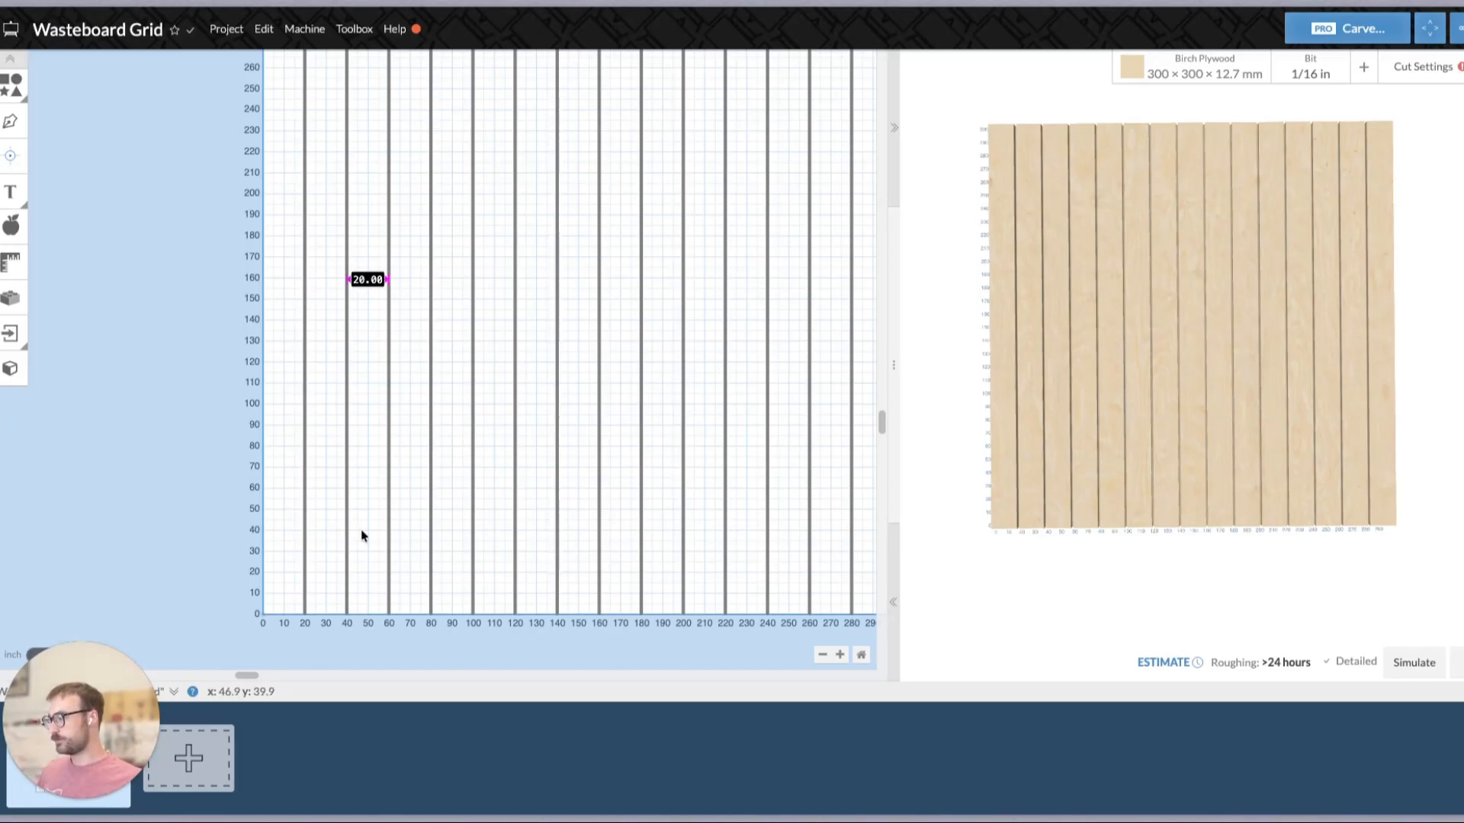
Measure the gap between the last vertical line and the material's right edge.
left_click_drag(250, 677, 563, 677)
left_click(19, 127)
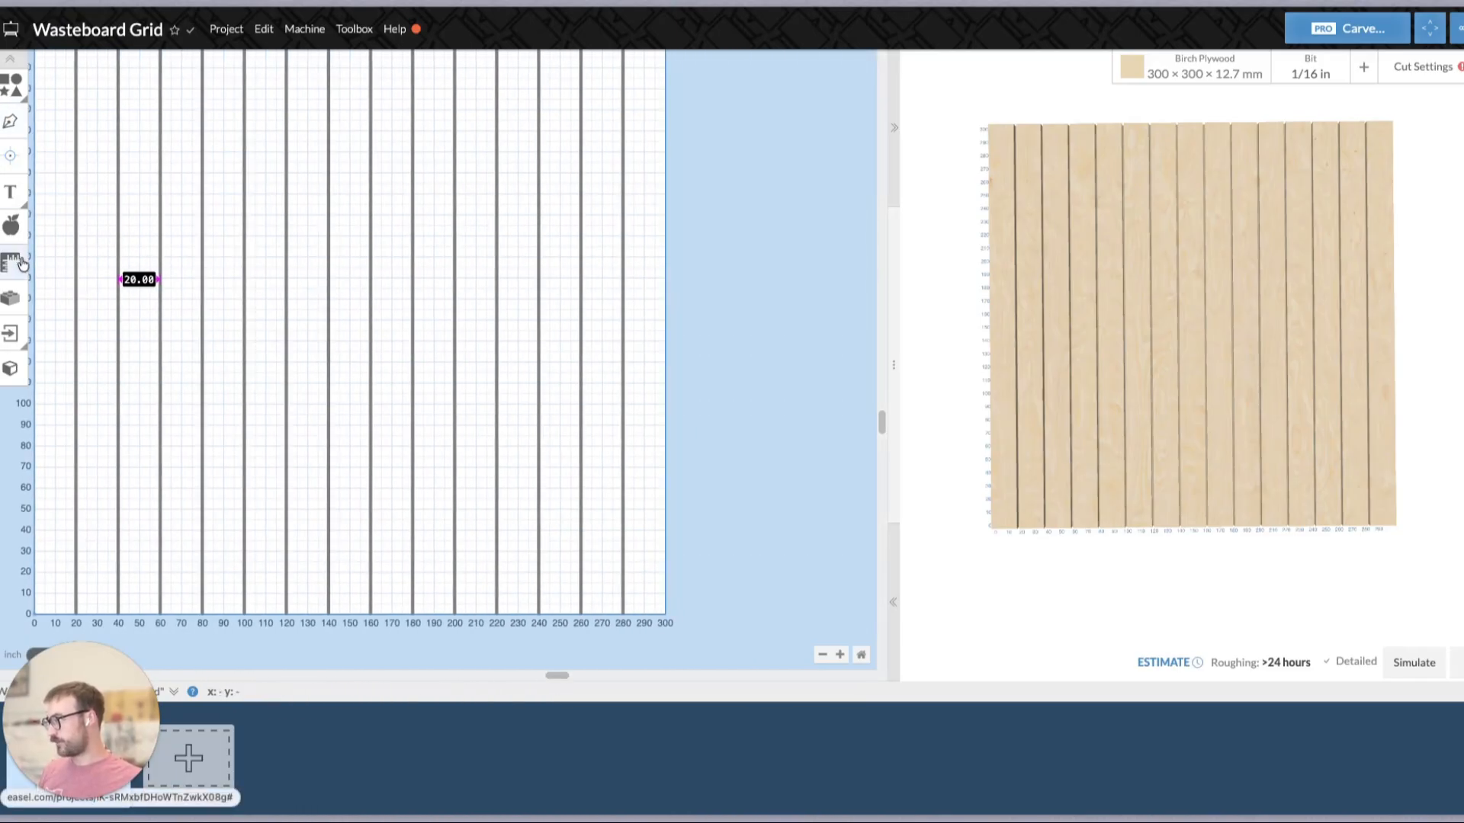
left_click(622, 324)
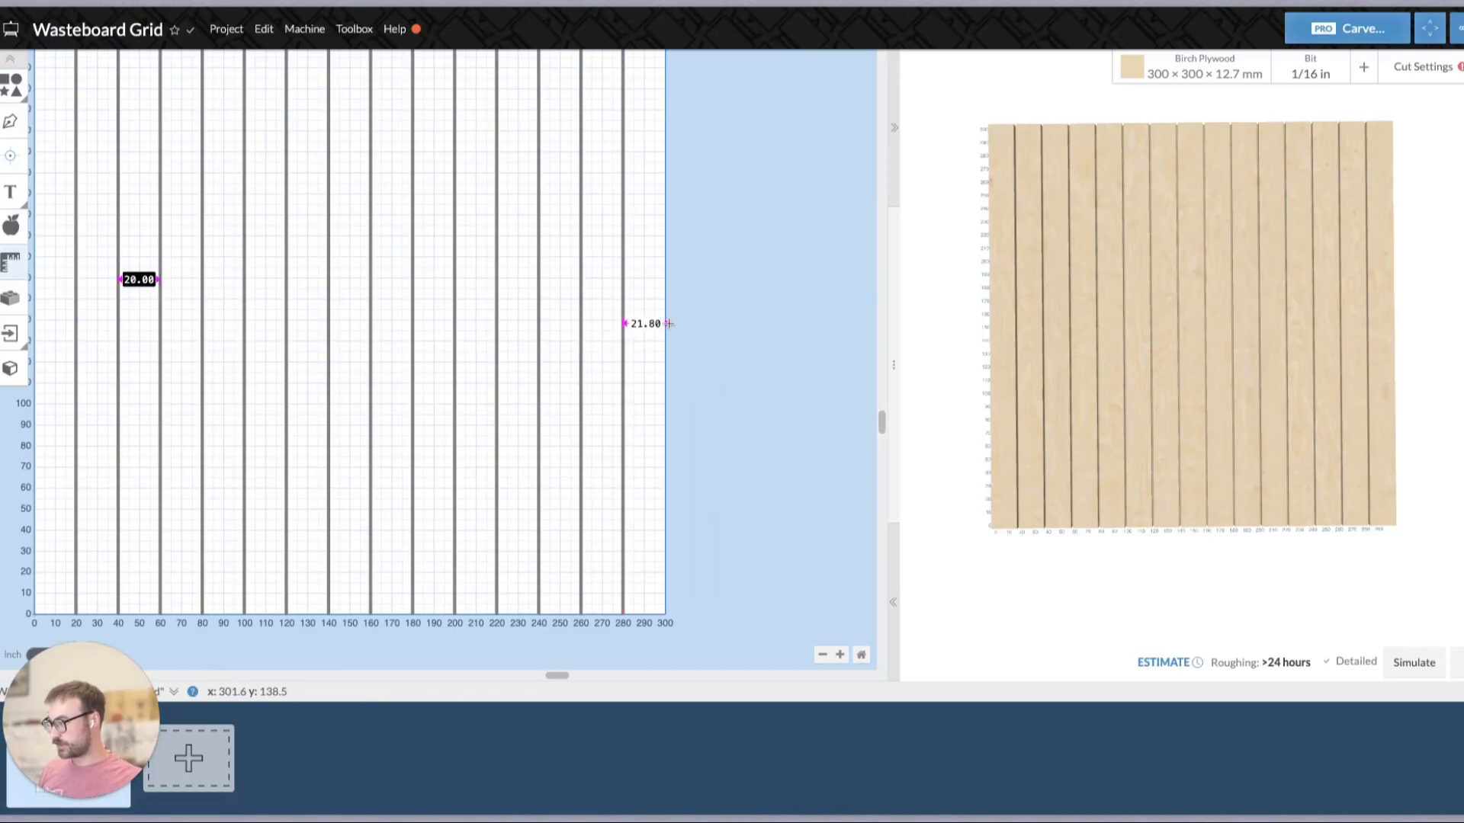
left_click(665, 323)
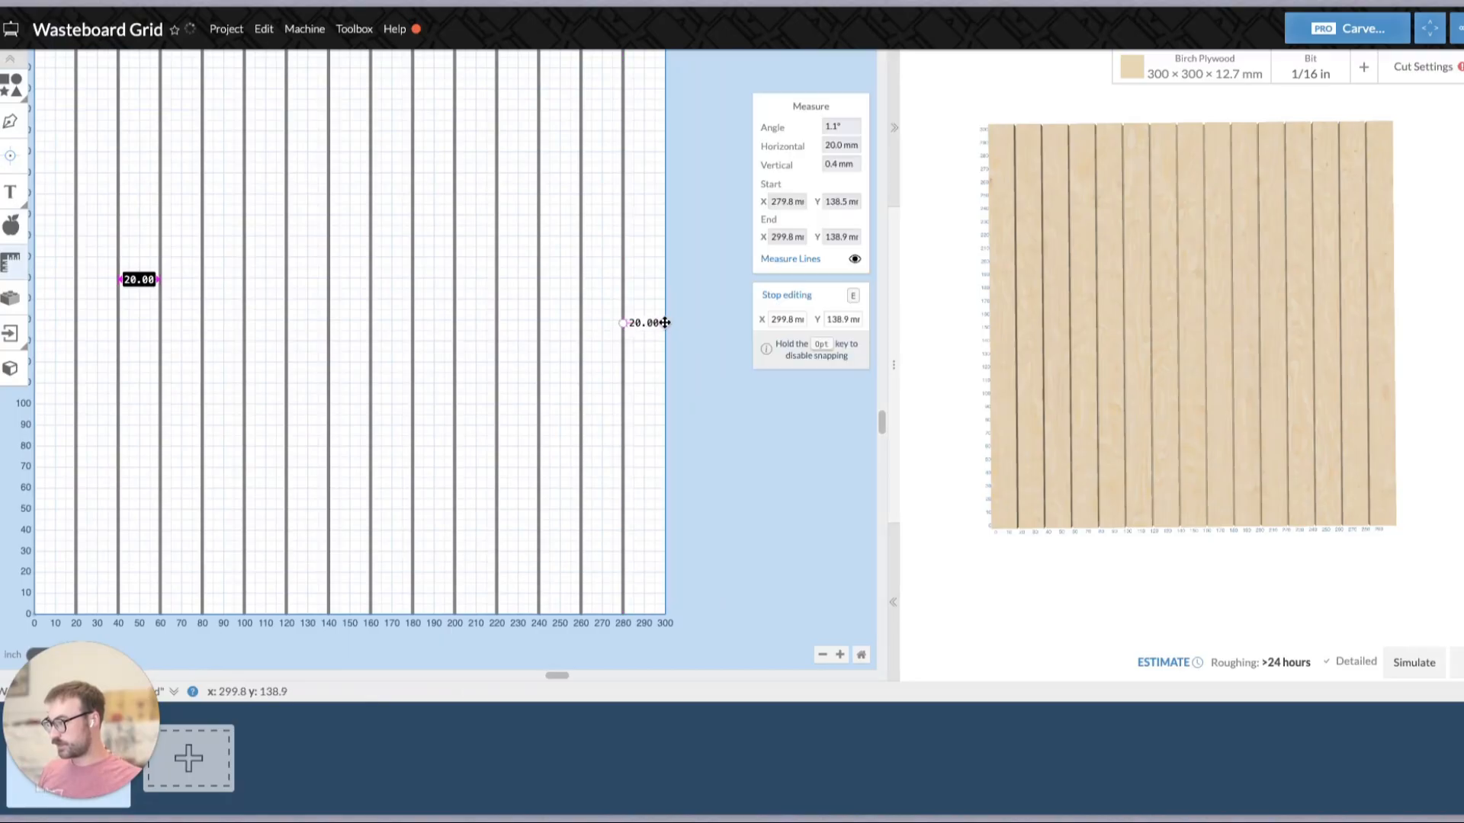
left_click(715, 463)
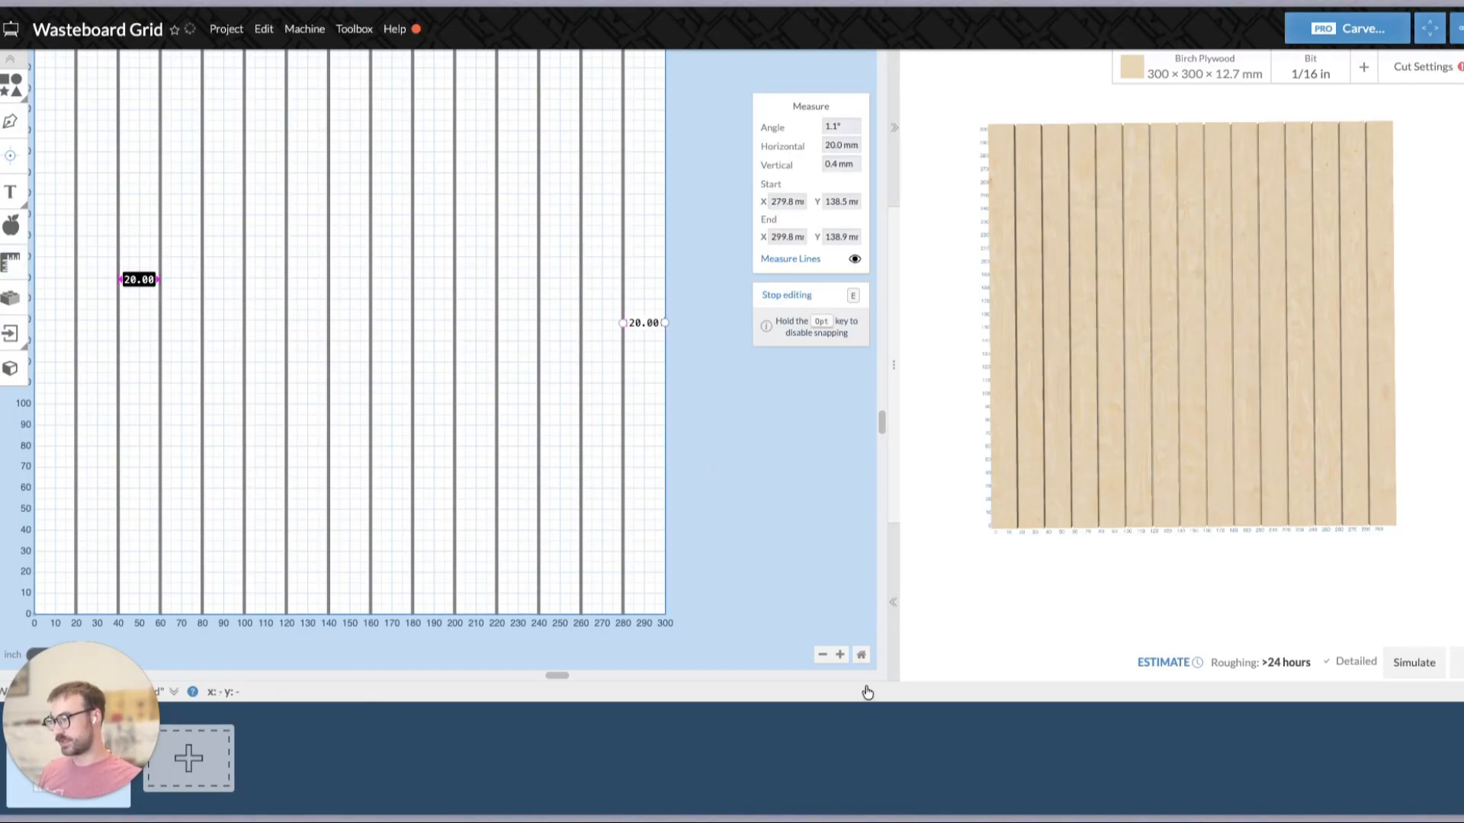
left_click(839, 658)
left_click(839, 658)
left_click(818, 658)
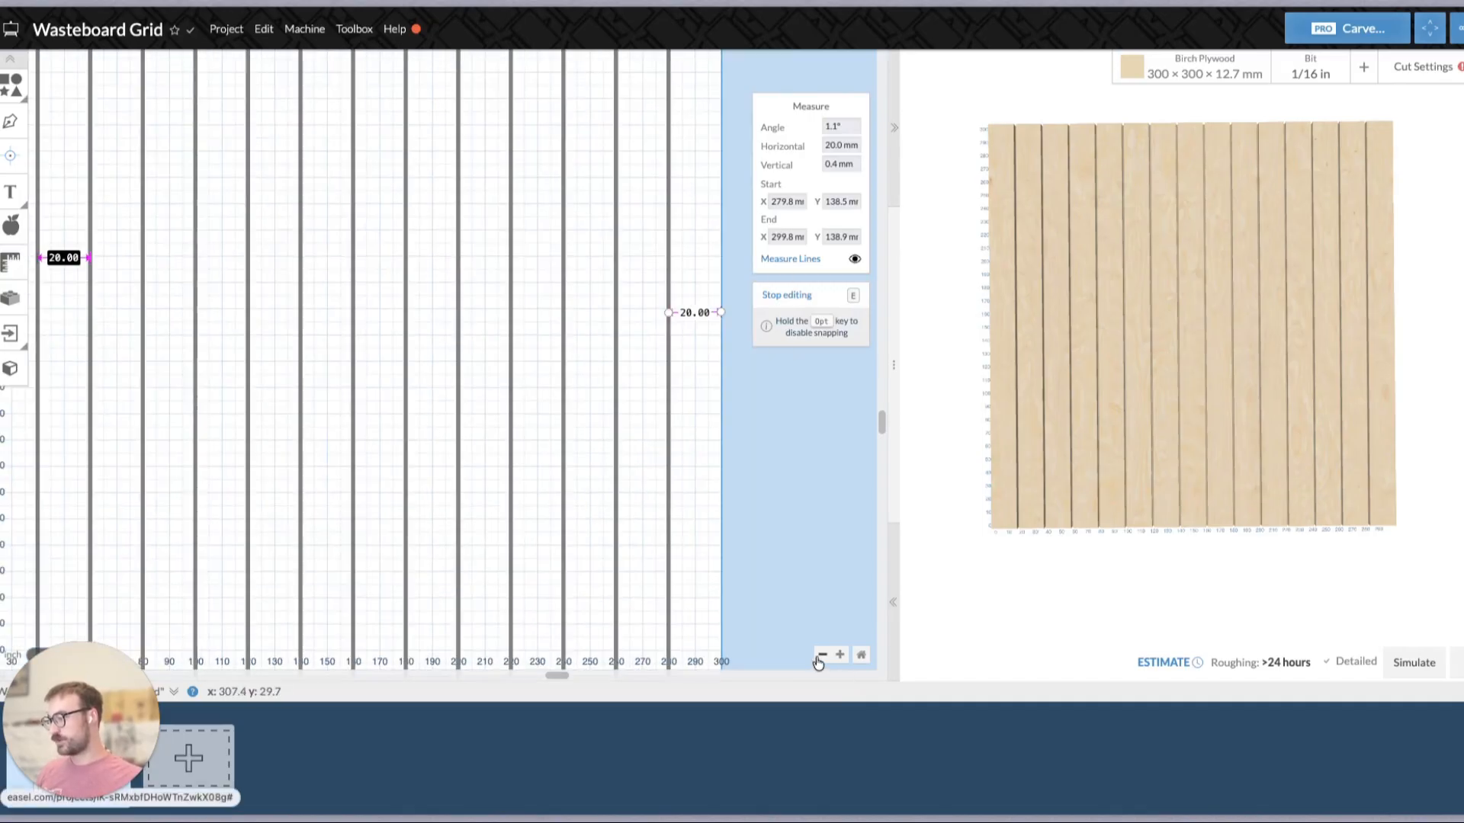
left_click(818, 658)
left_click(818, 658)
left_click(818, 657)
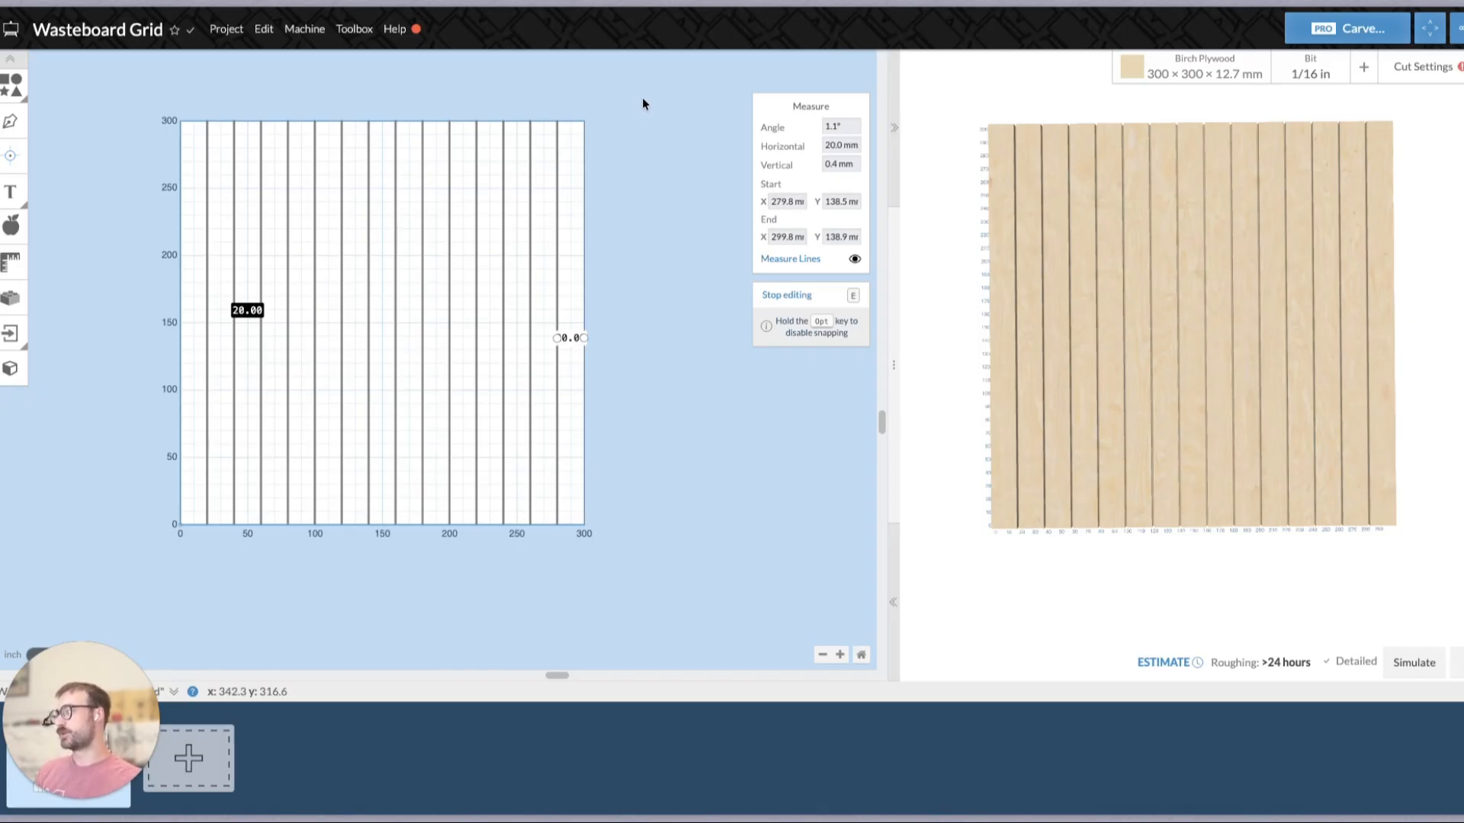
Copy all the remaining vertical lines and paste a duplicate set of them.
left_click_drag(646, 97, 133, 598)
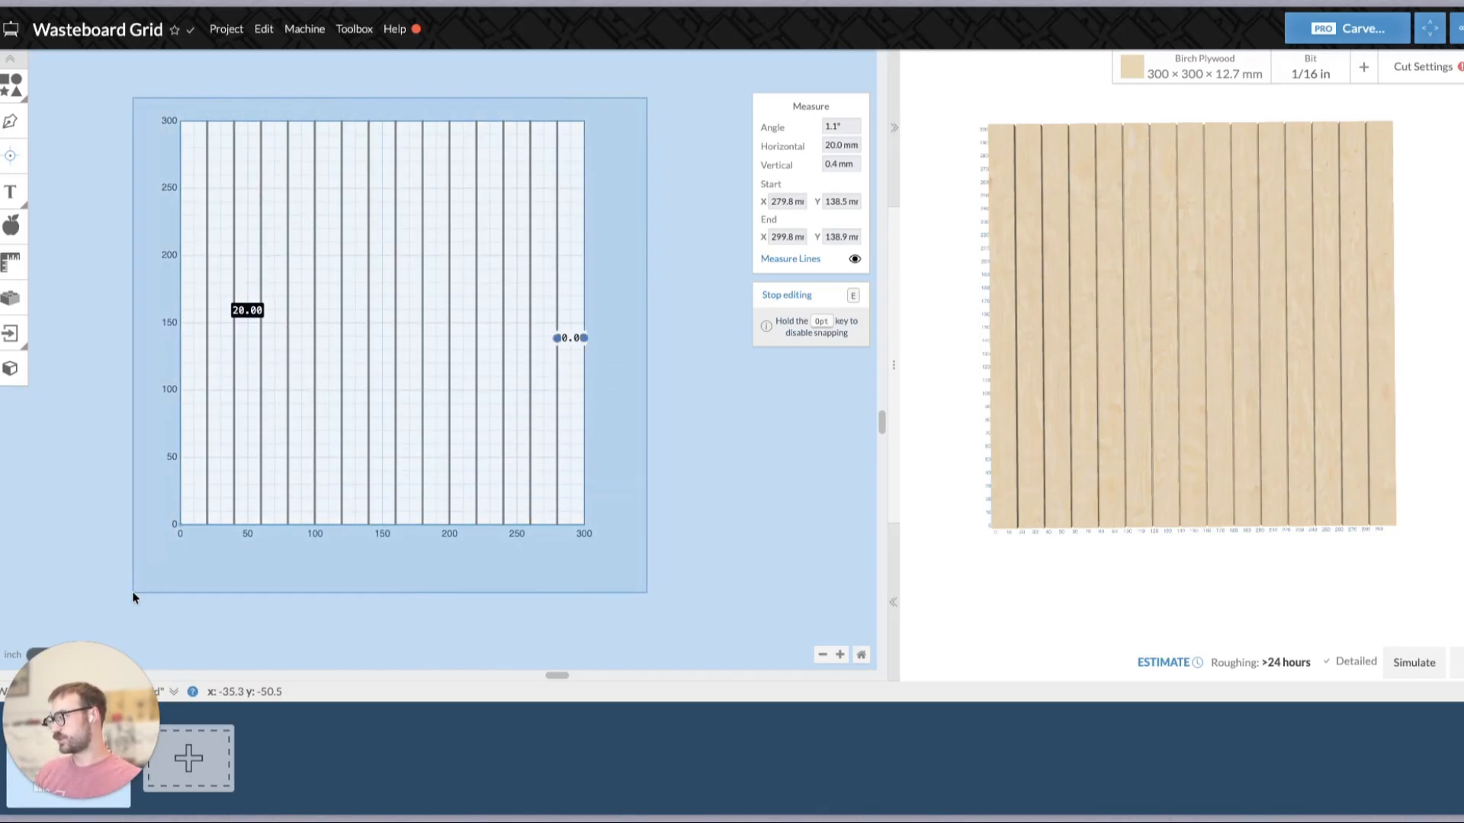
left_click(461, 337)
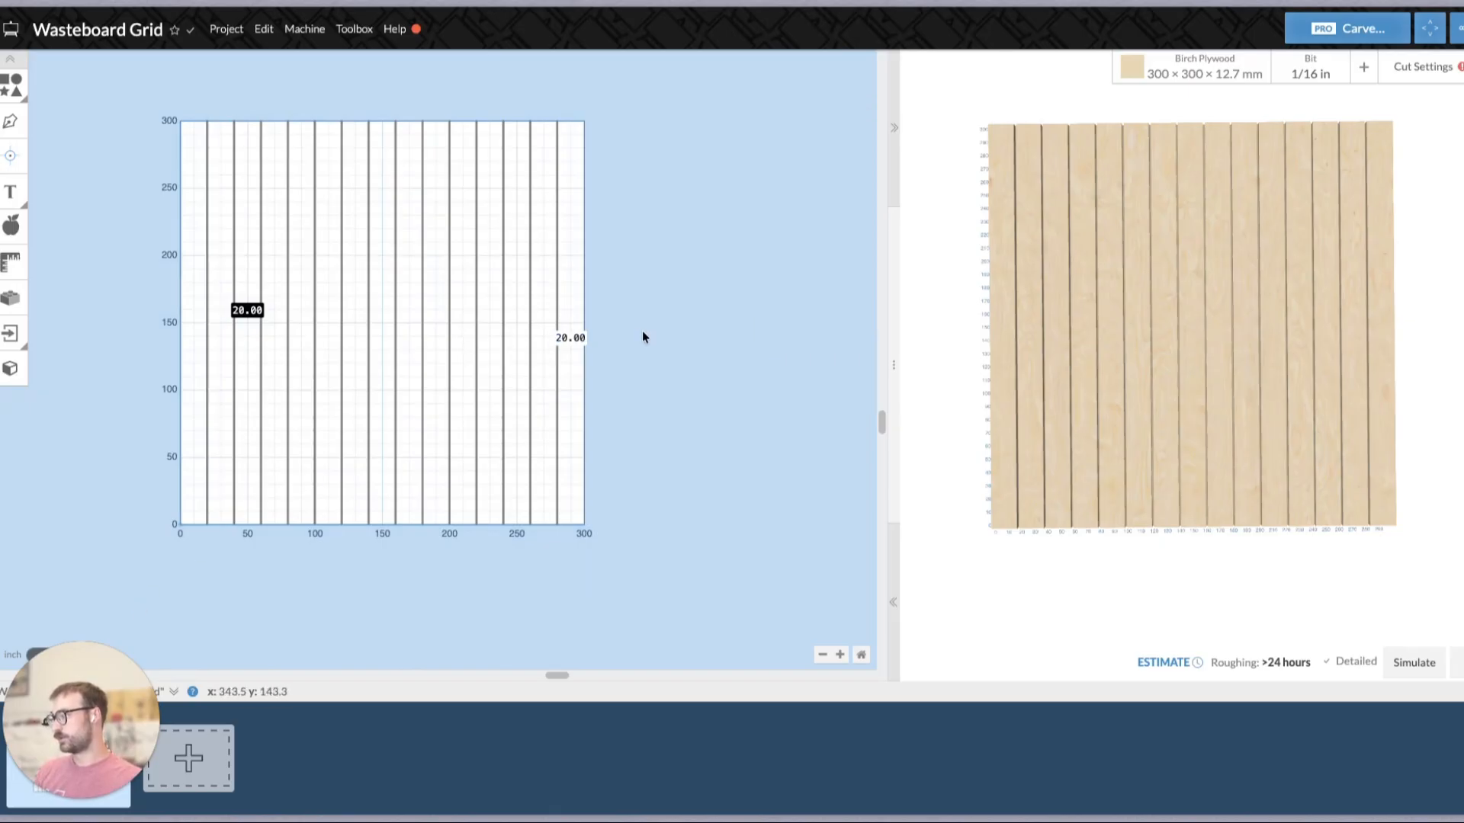
left_click_drag(633, 78, 39, 670)
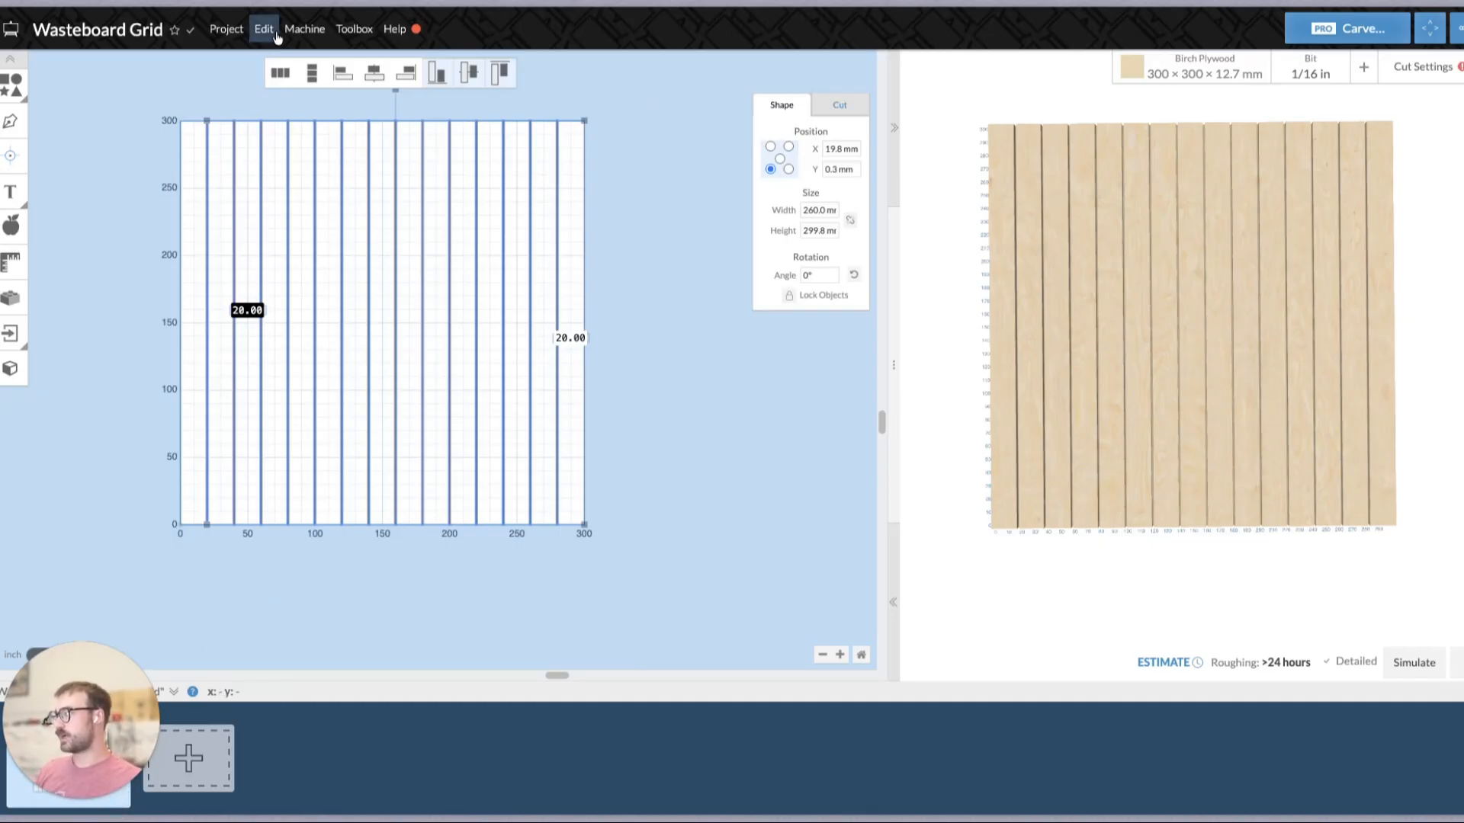
left_click(270, 34)
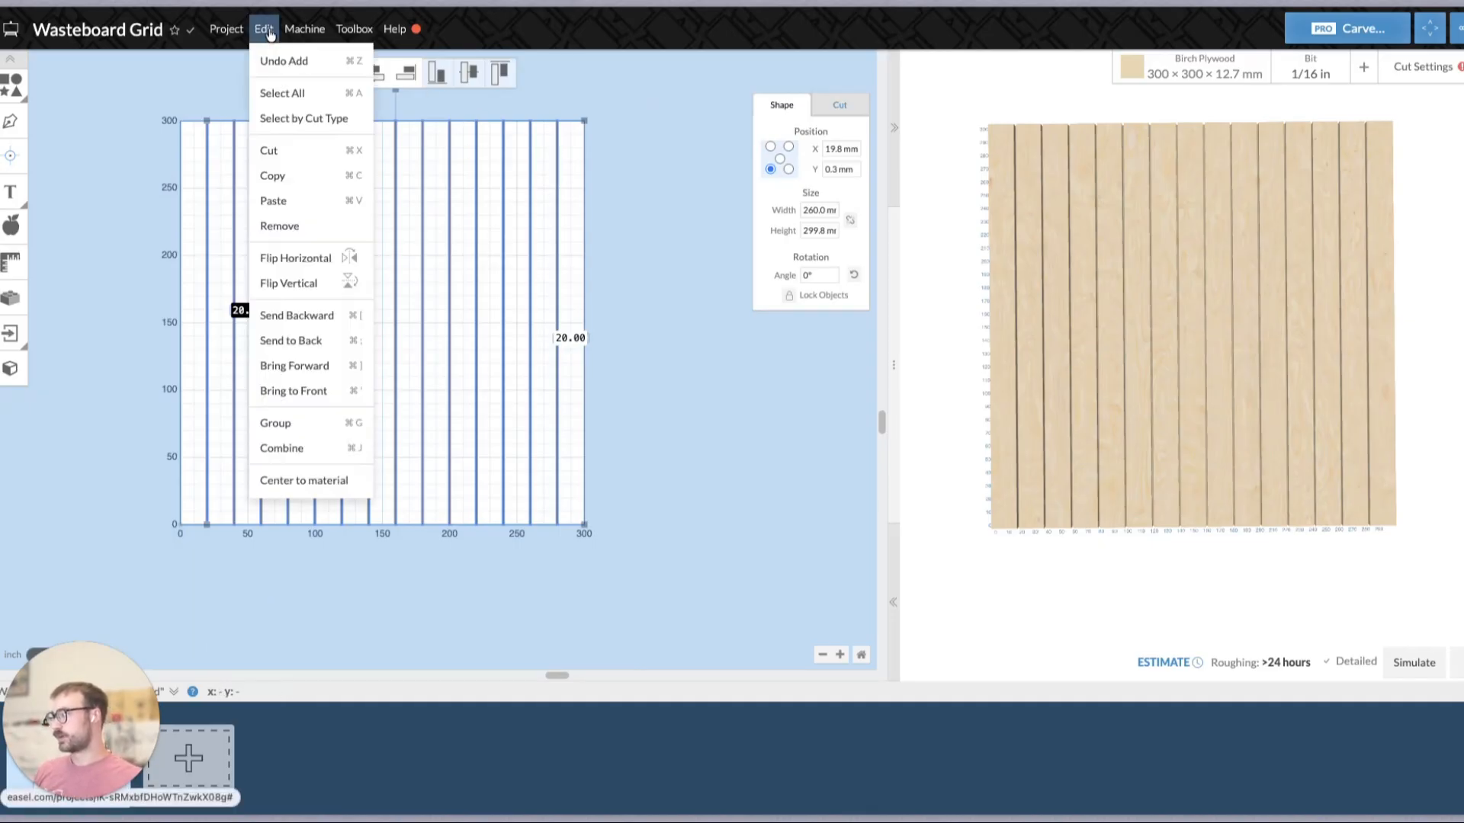
left_click(303, 183)
left_click(270, 28)
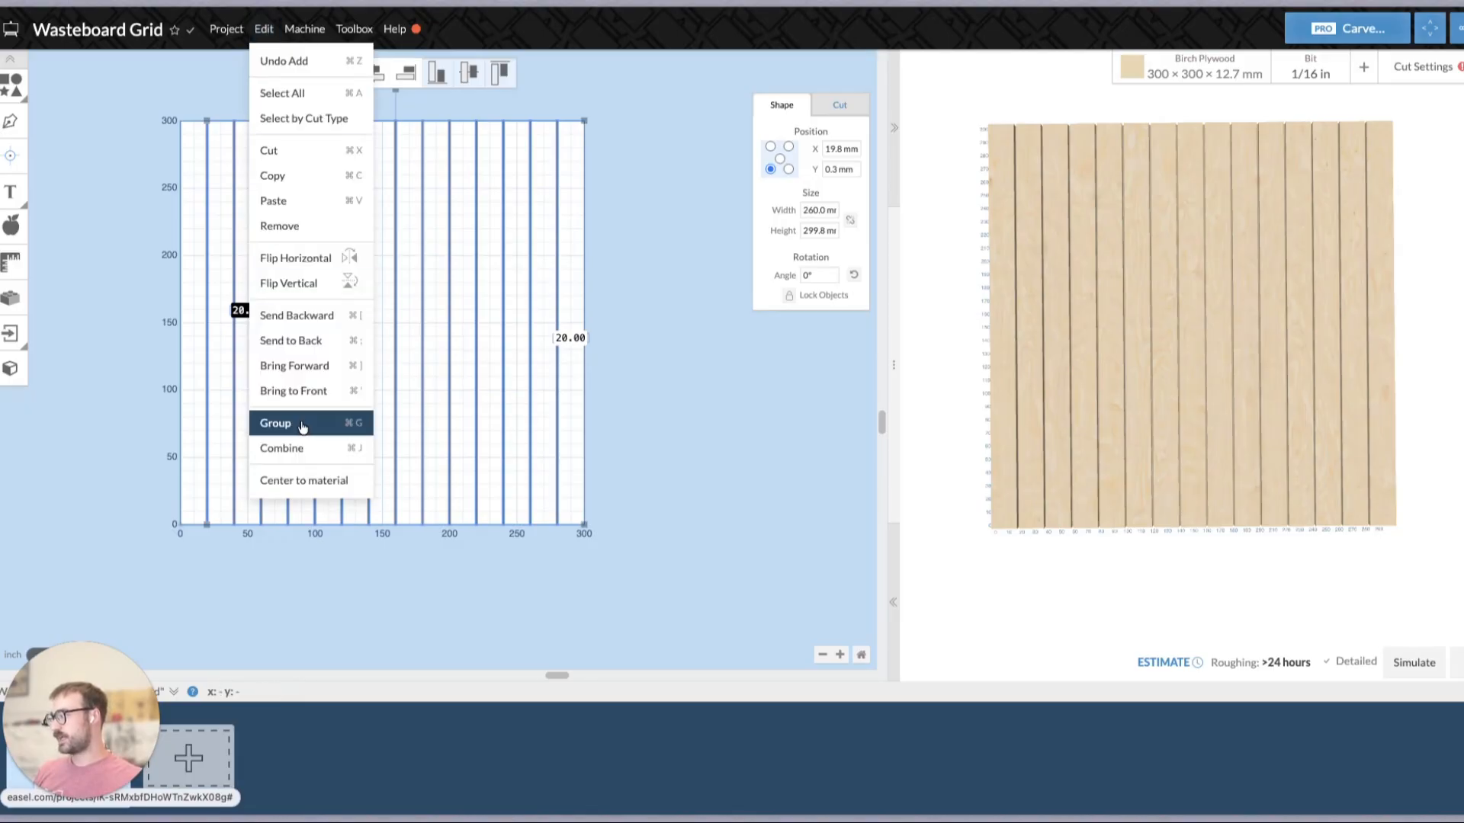
left_click(302, 201)
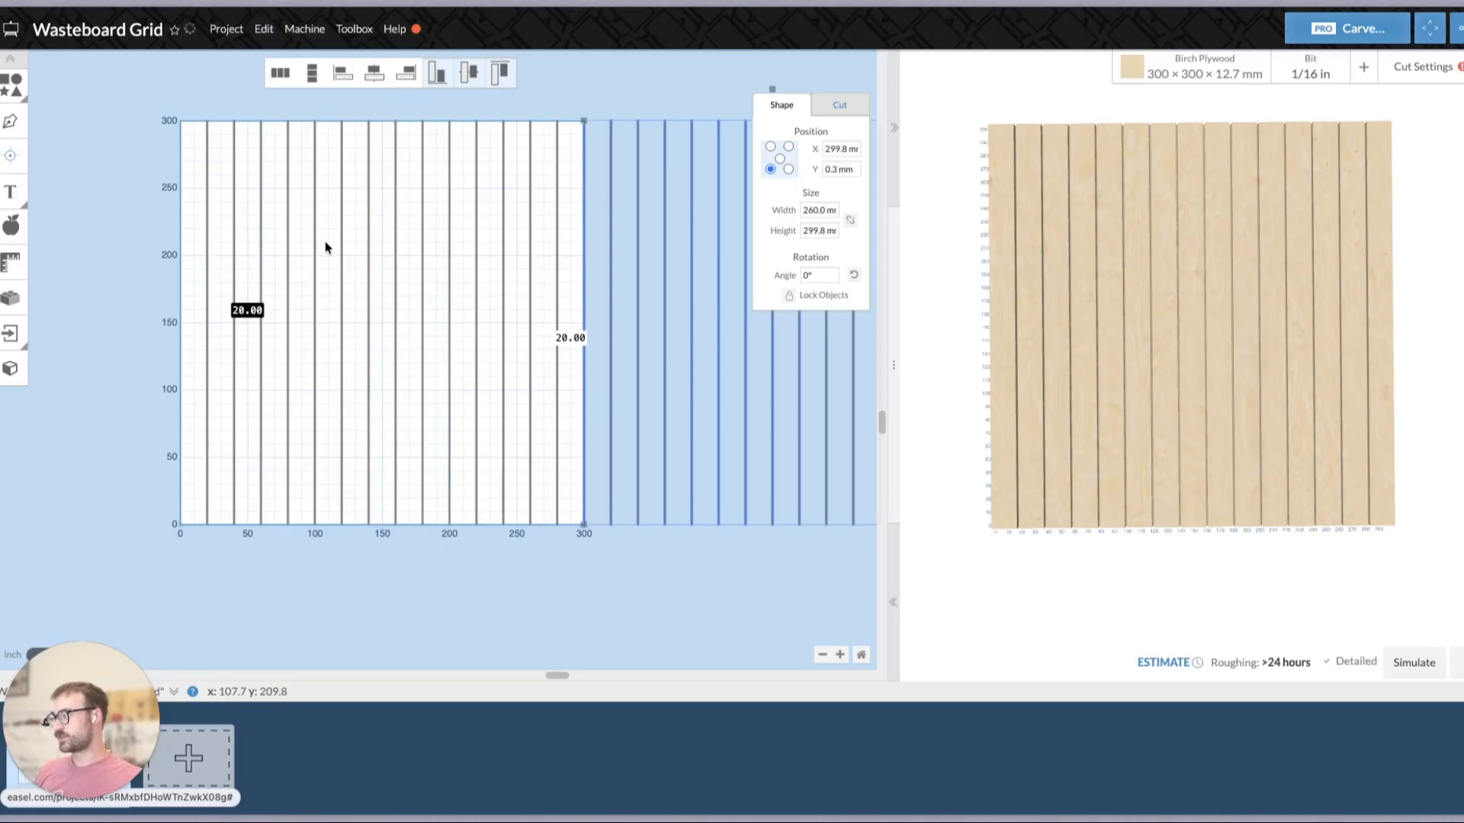
Rotate the pasted set of lines by 90° and center it on the material to complete the grid.
left_click(823, 656)
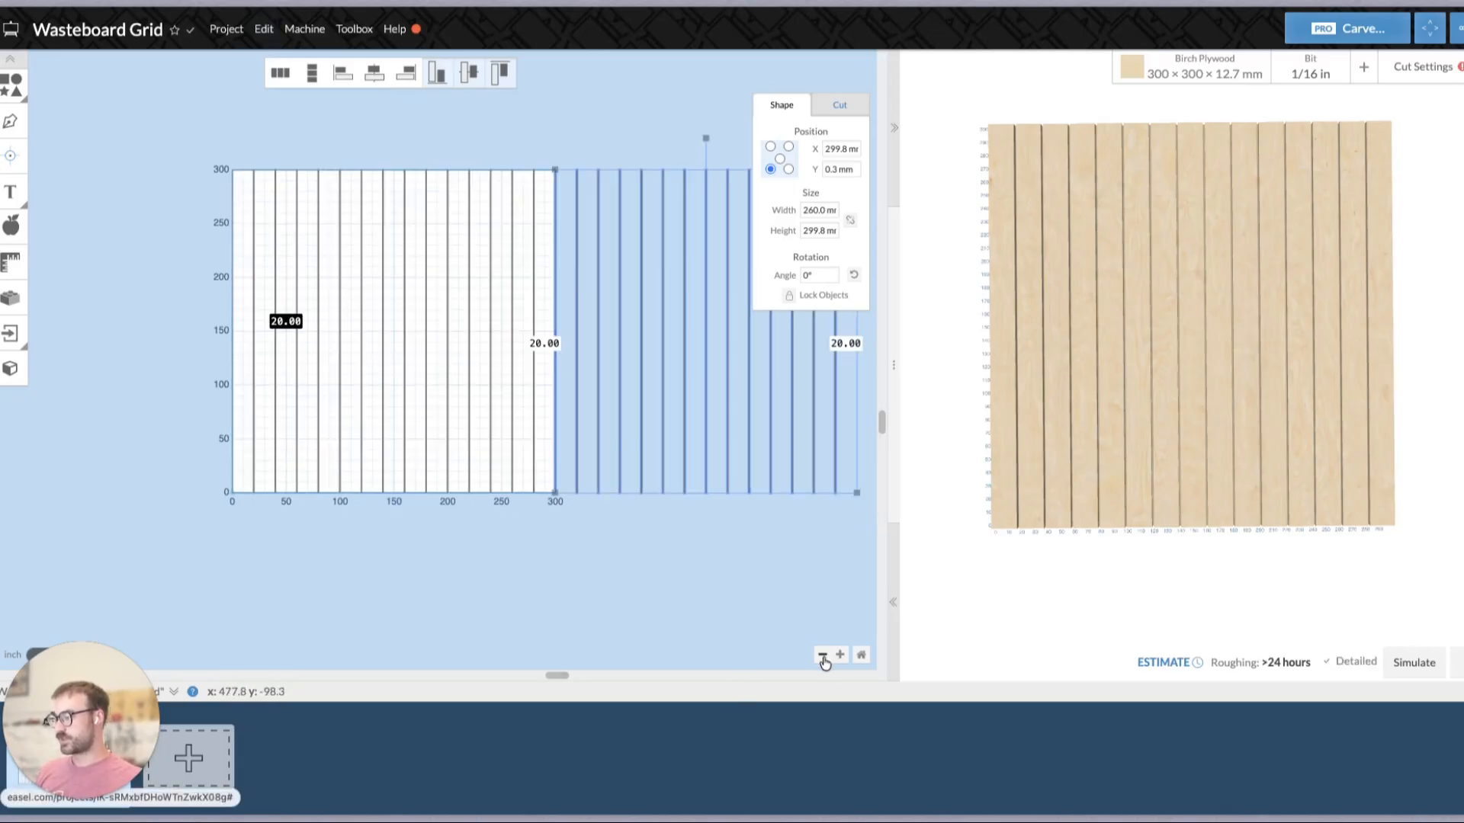
left_click(824, 656)
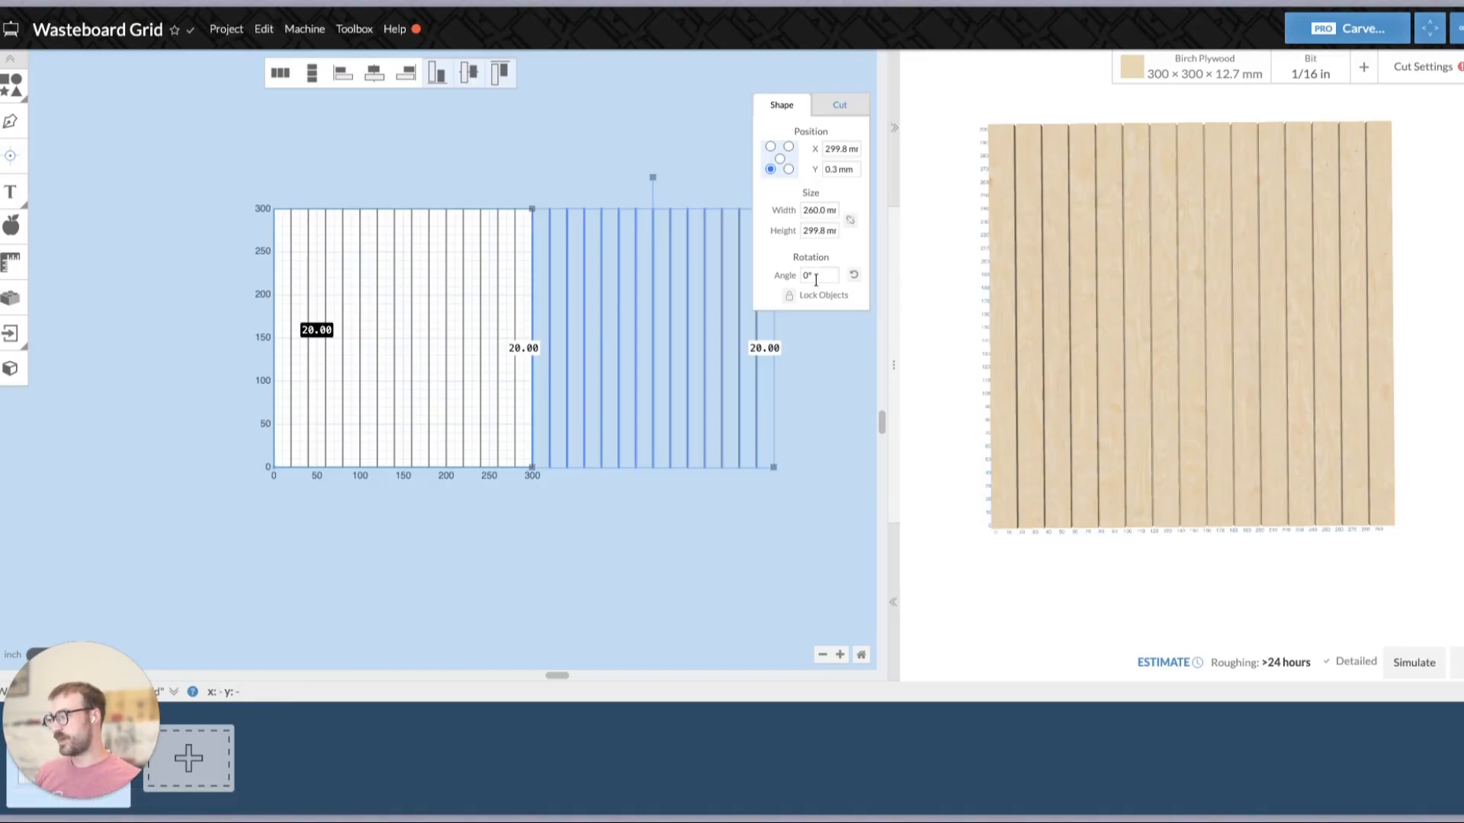
left_click(854, 276)
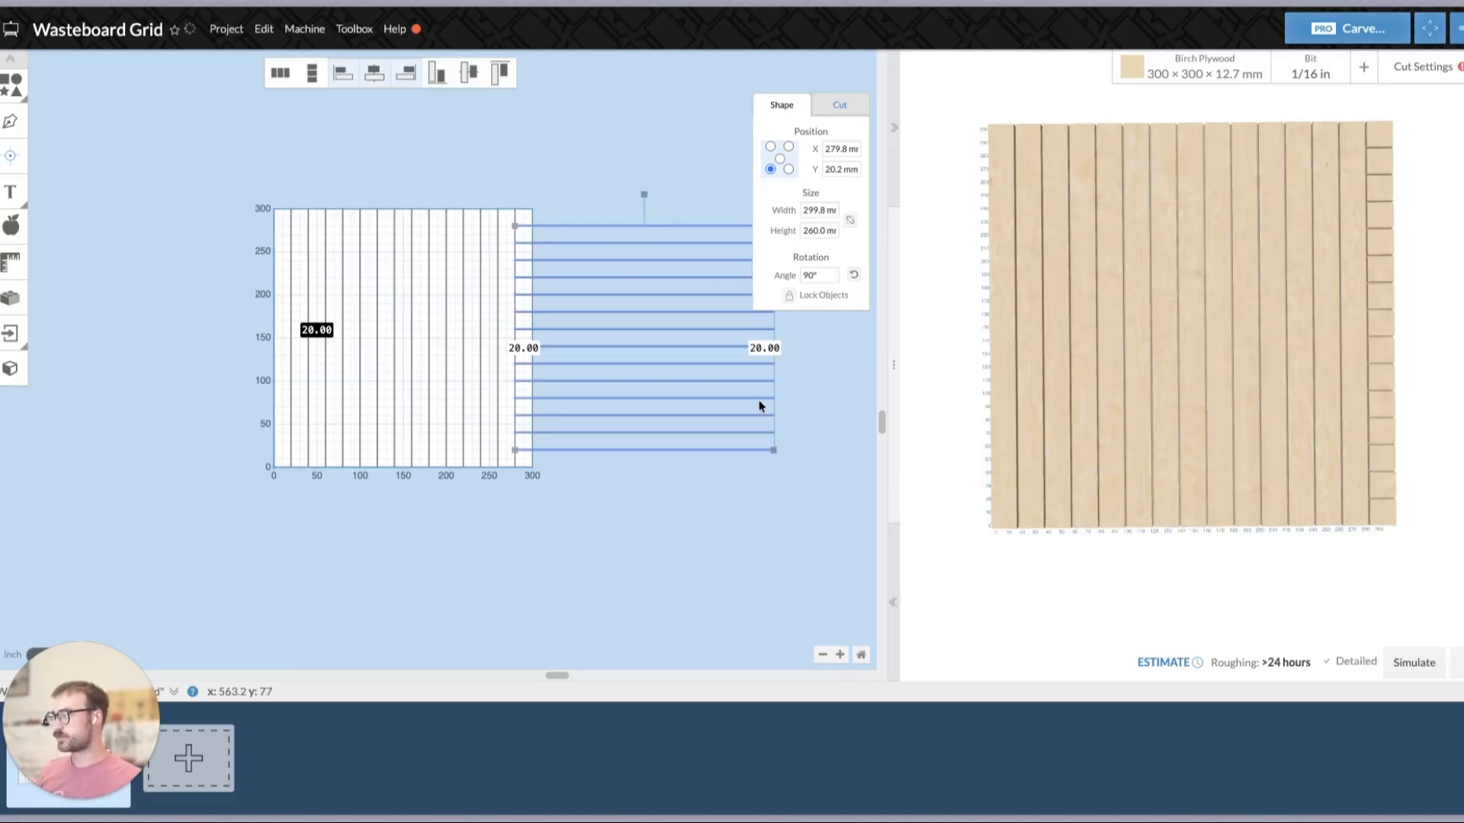
left_click(264, 30)
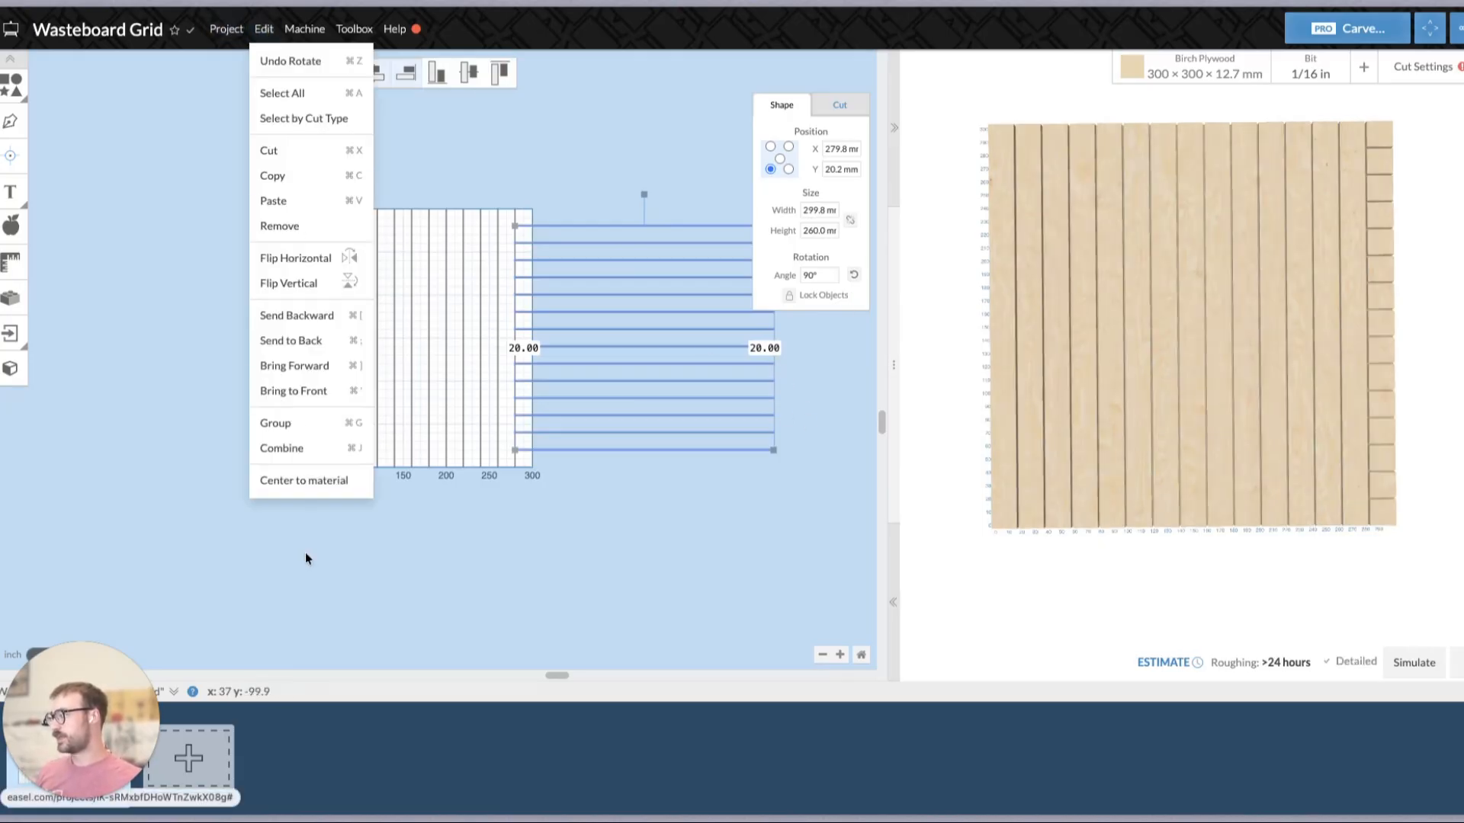
left_click(308, 481)
left_click(556, 574)
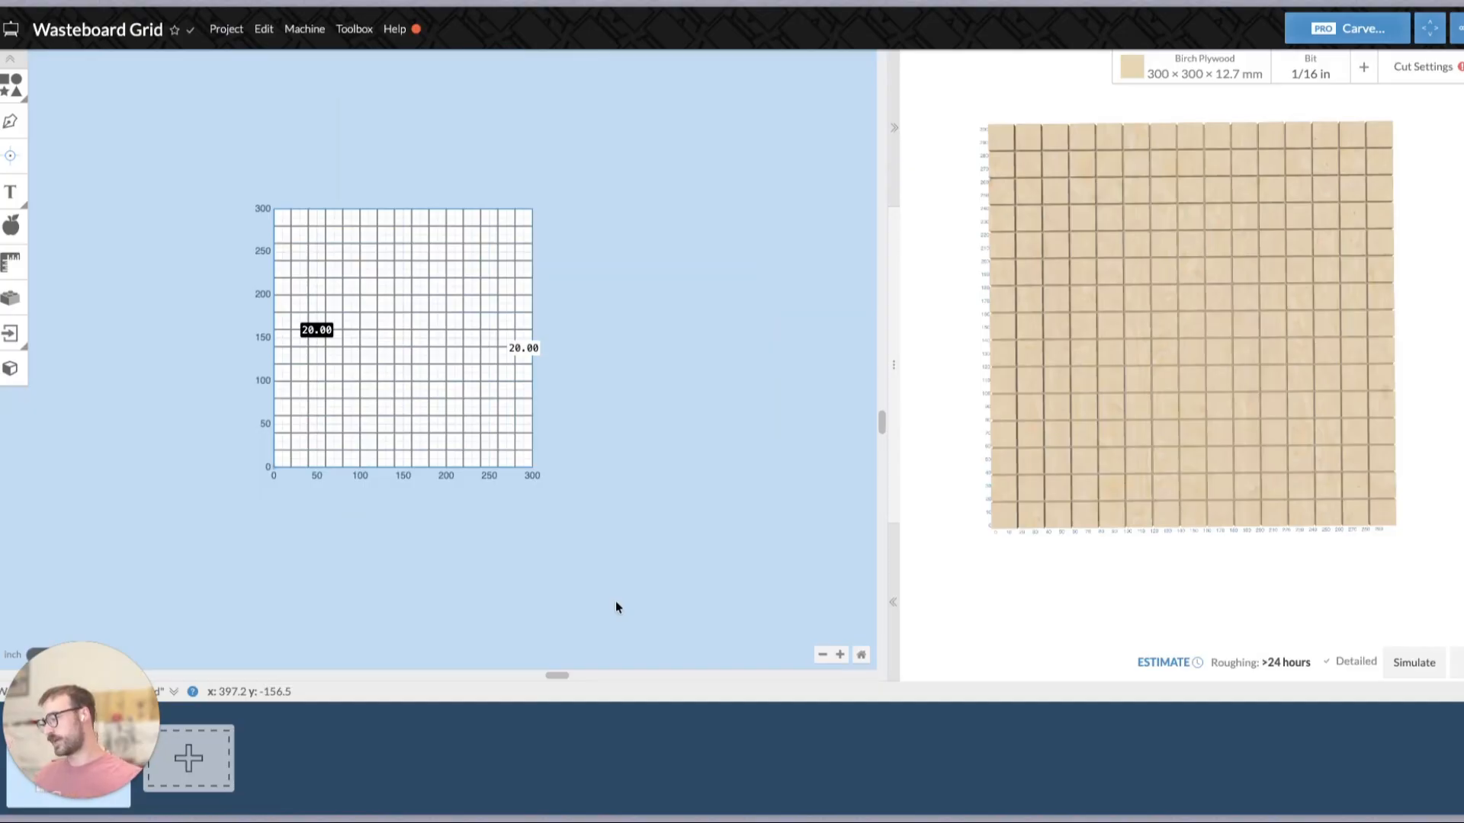
Measure the vertical gap between the horizontal lines at Y 140 and Y 160 near the middle of the board.
left_click(841, 656)
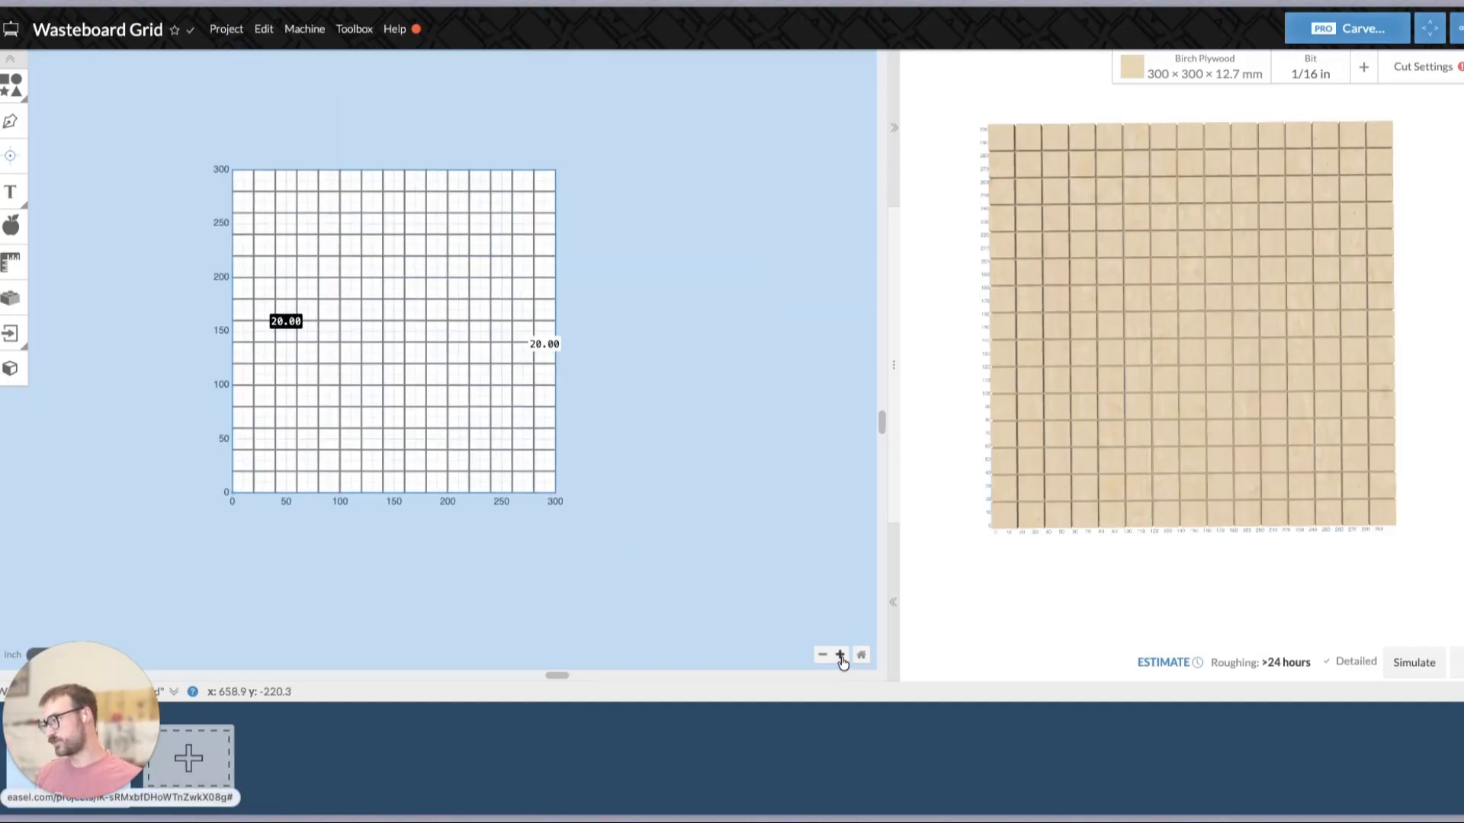
left_click(840, 656)
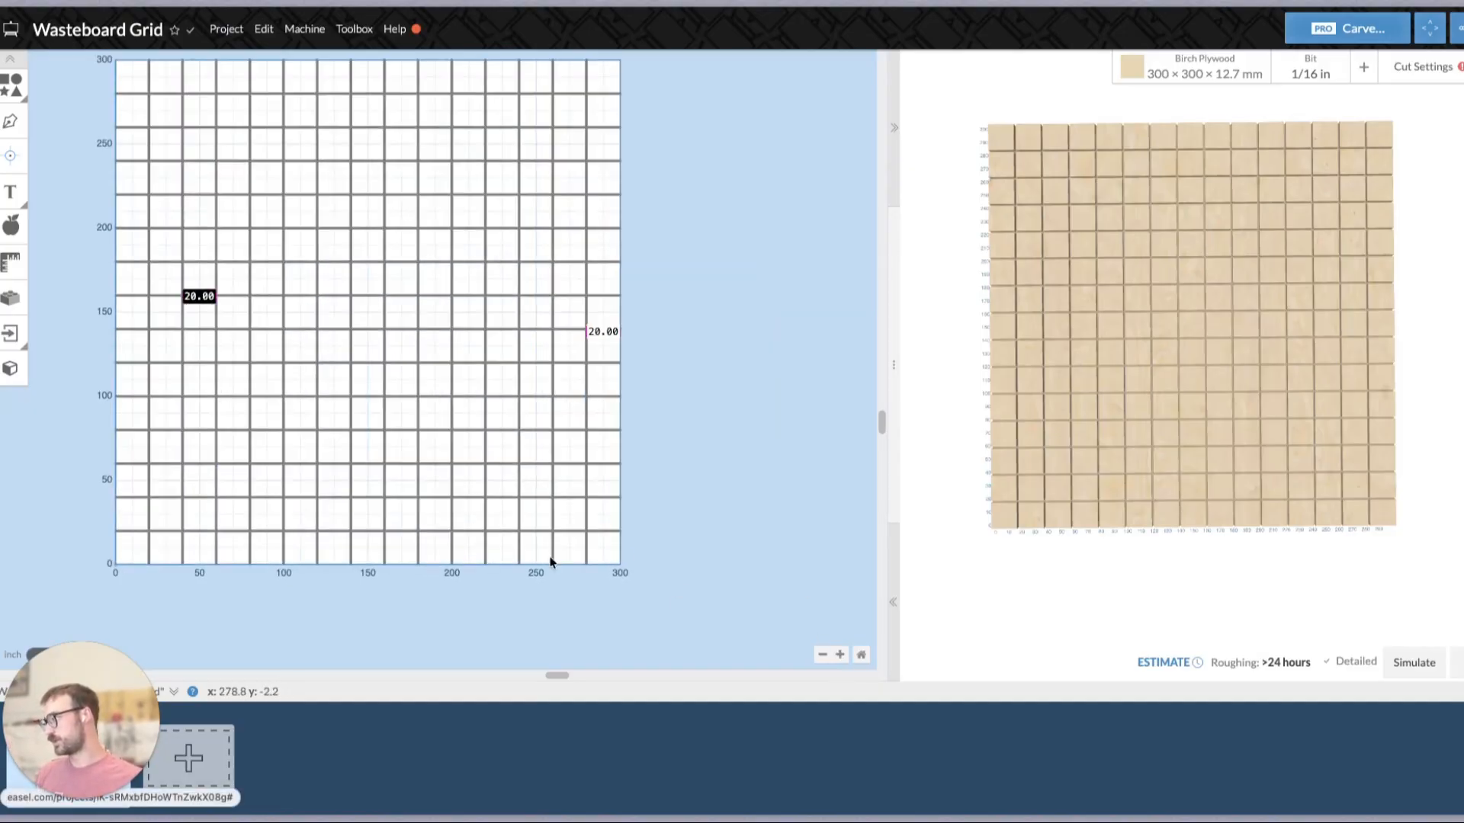
left_click(402, 330)
left_click(466, 353)
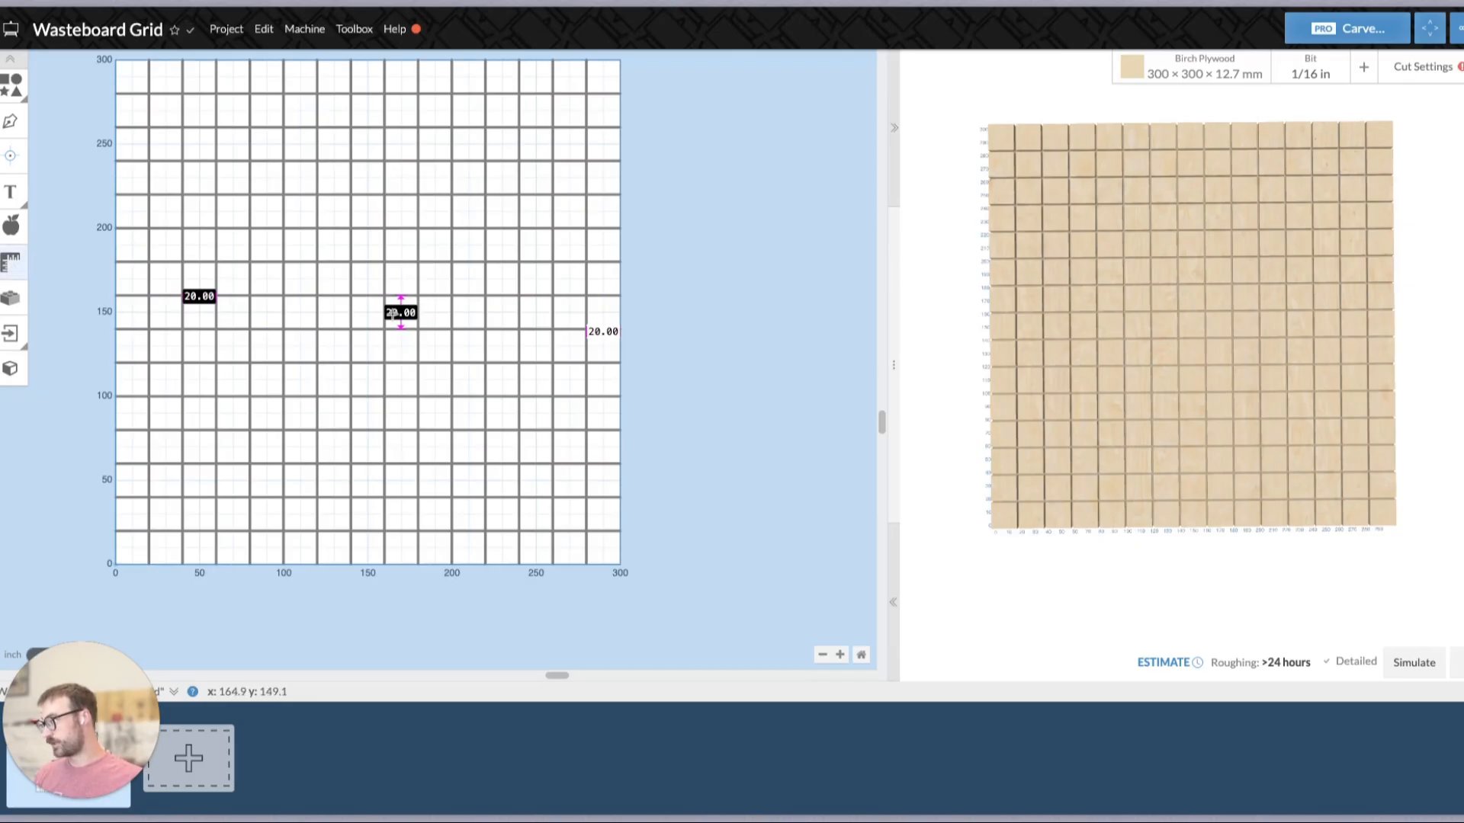
left_click(385, 315)
left_click(420, 314)
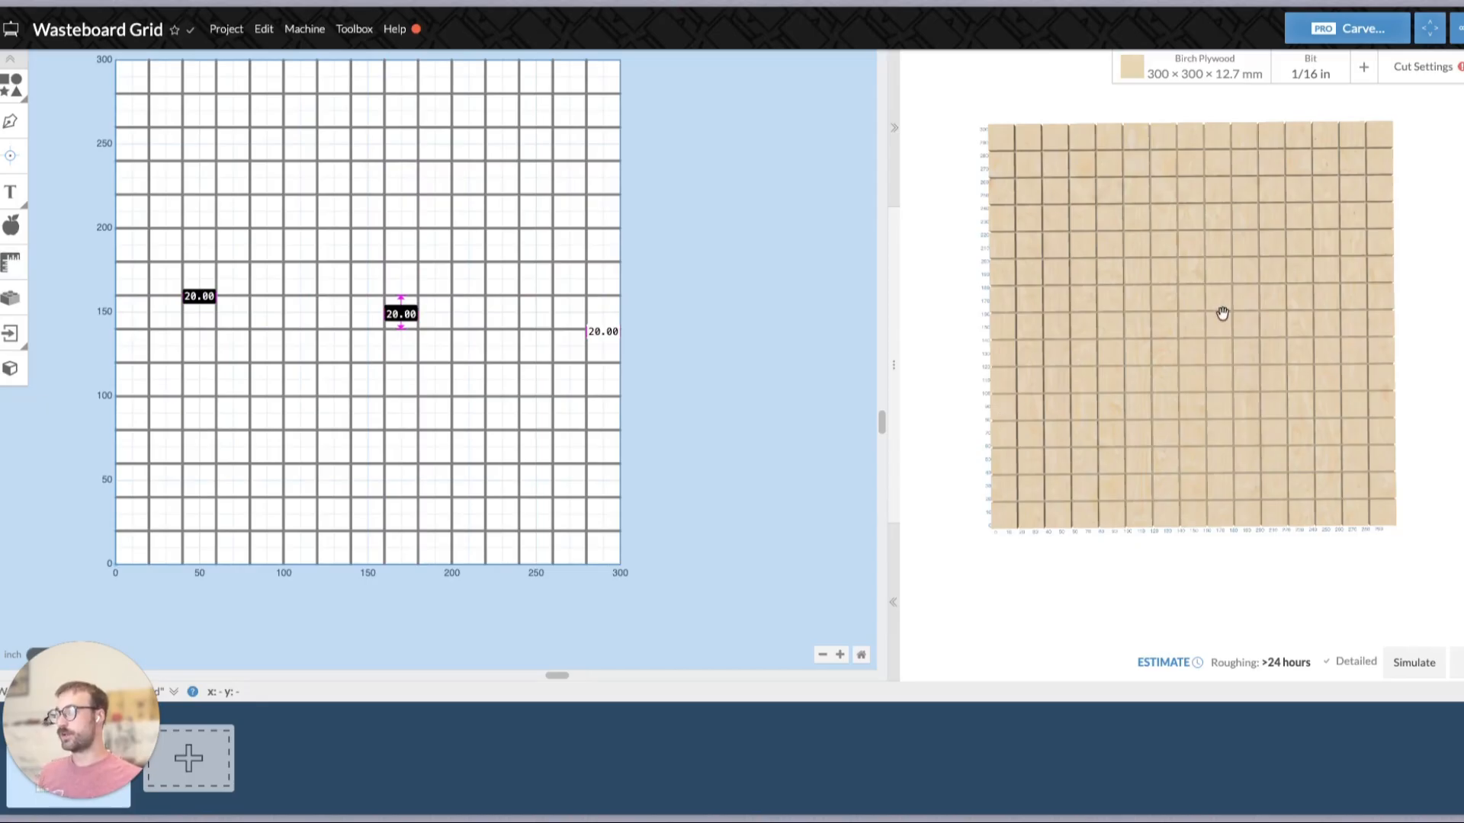
Set the bit to the 1/8 in Solid Carbide 2 Flute Straight End Mill.
left_click(822, 660)
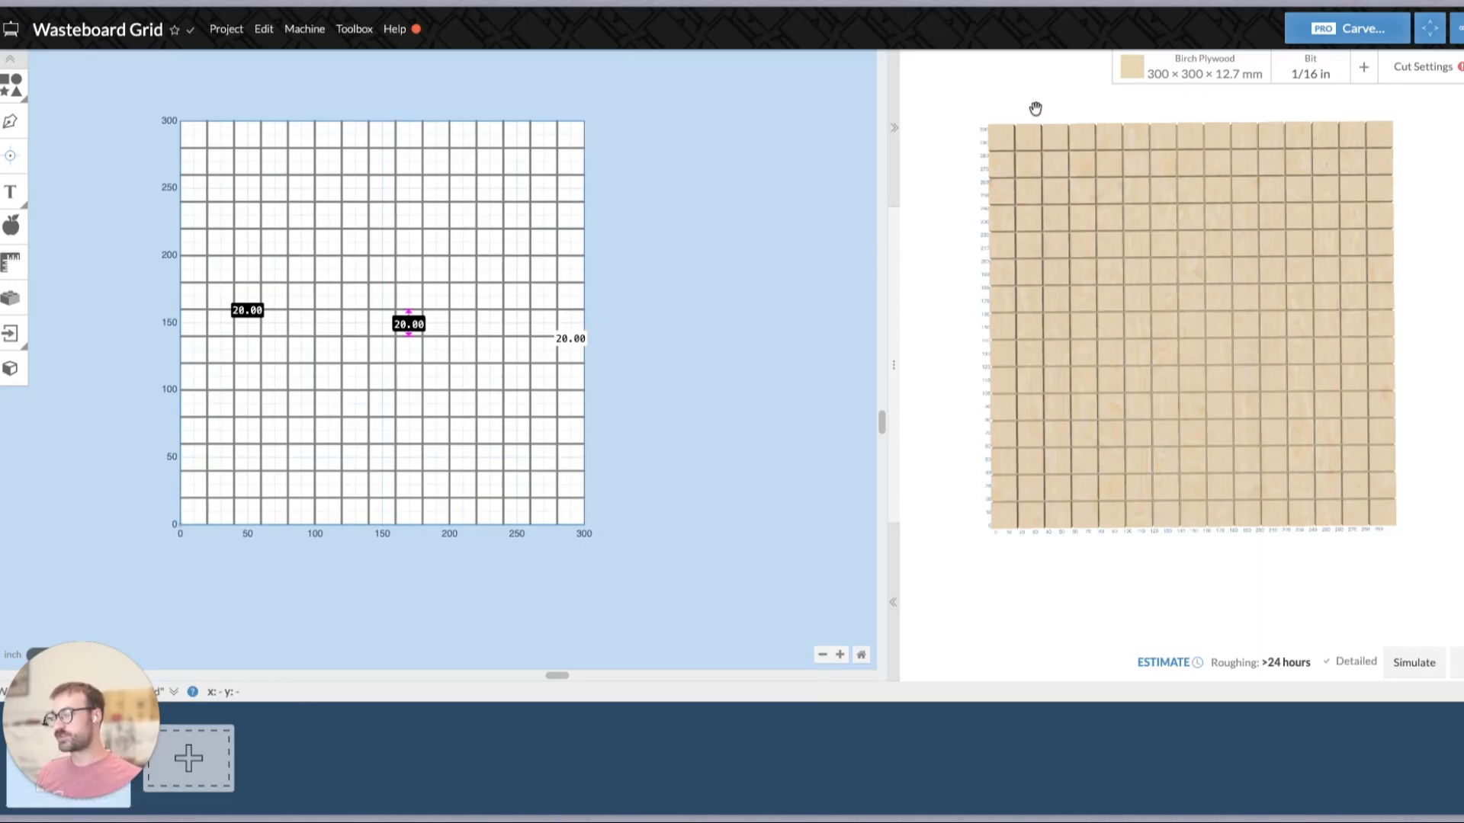
left_click(1310, 73)
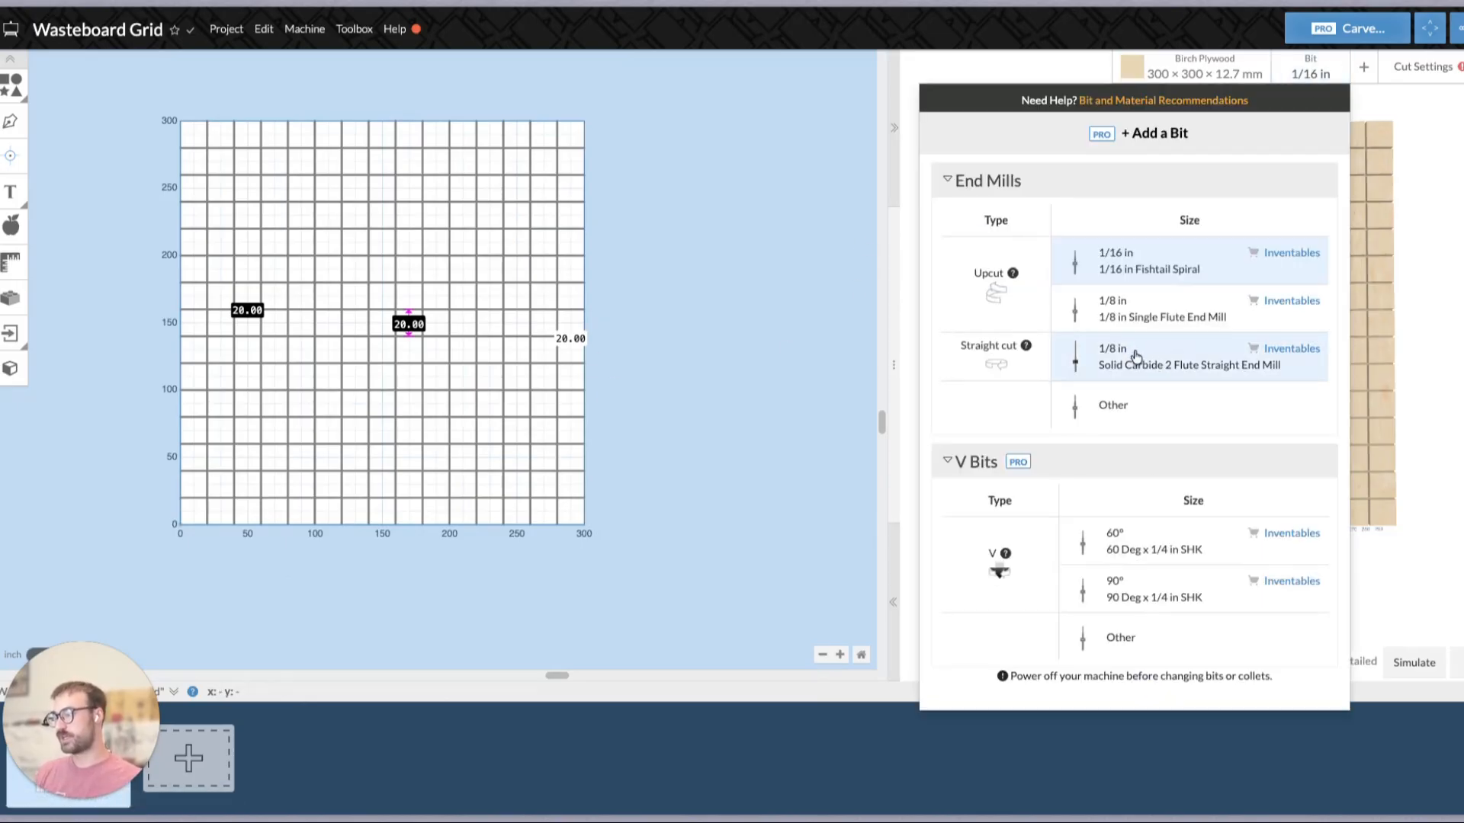
left_click(1190, 356)
left_click(724, 454)
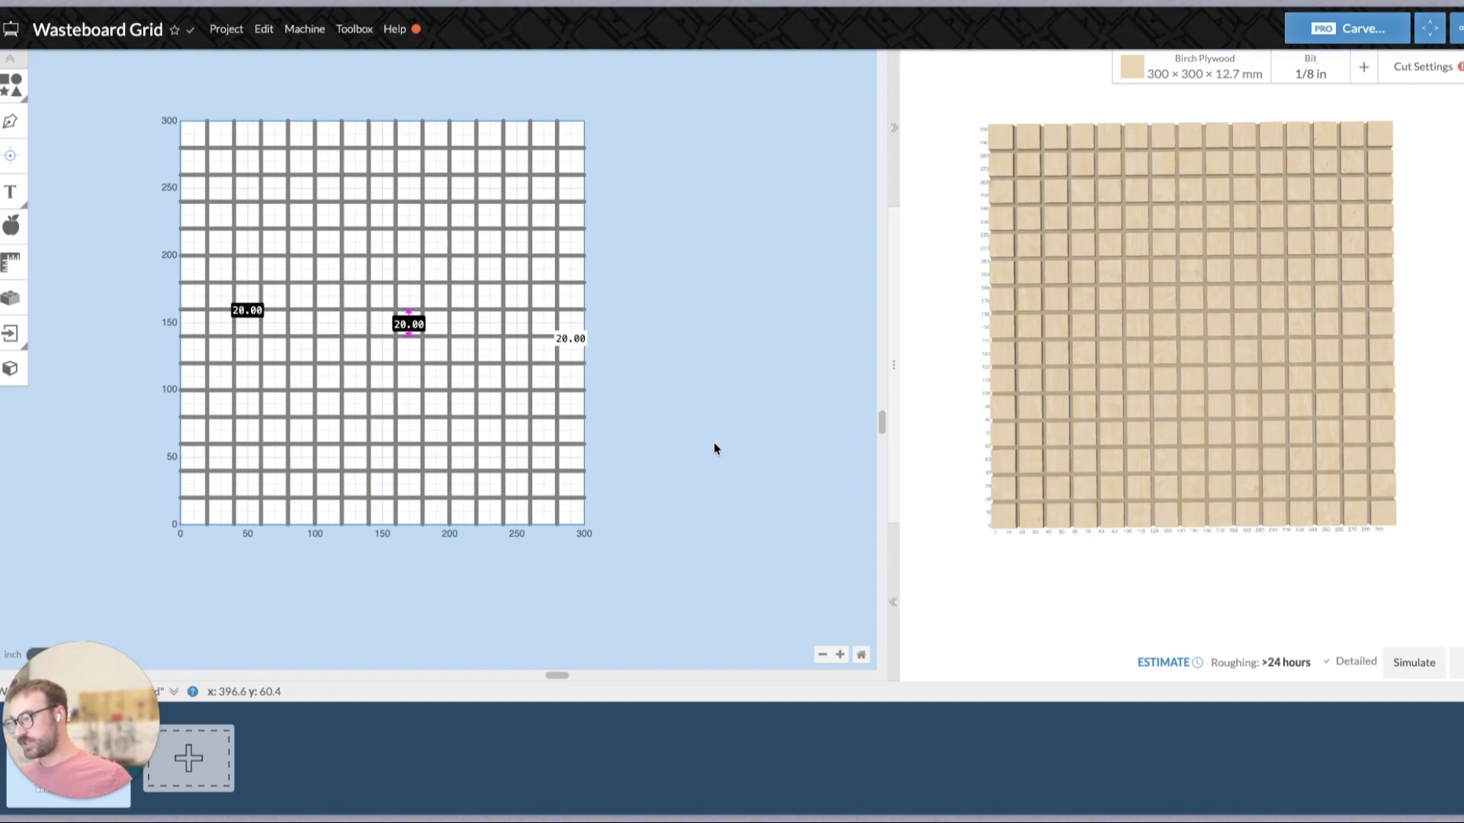
left_click(1310, 74)
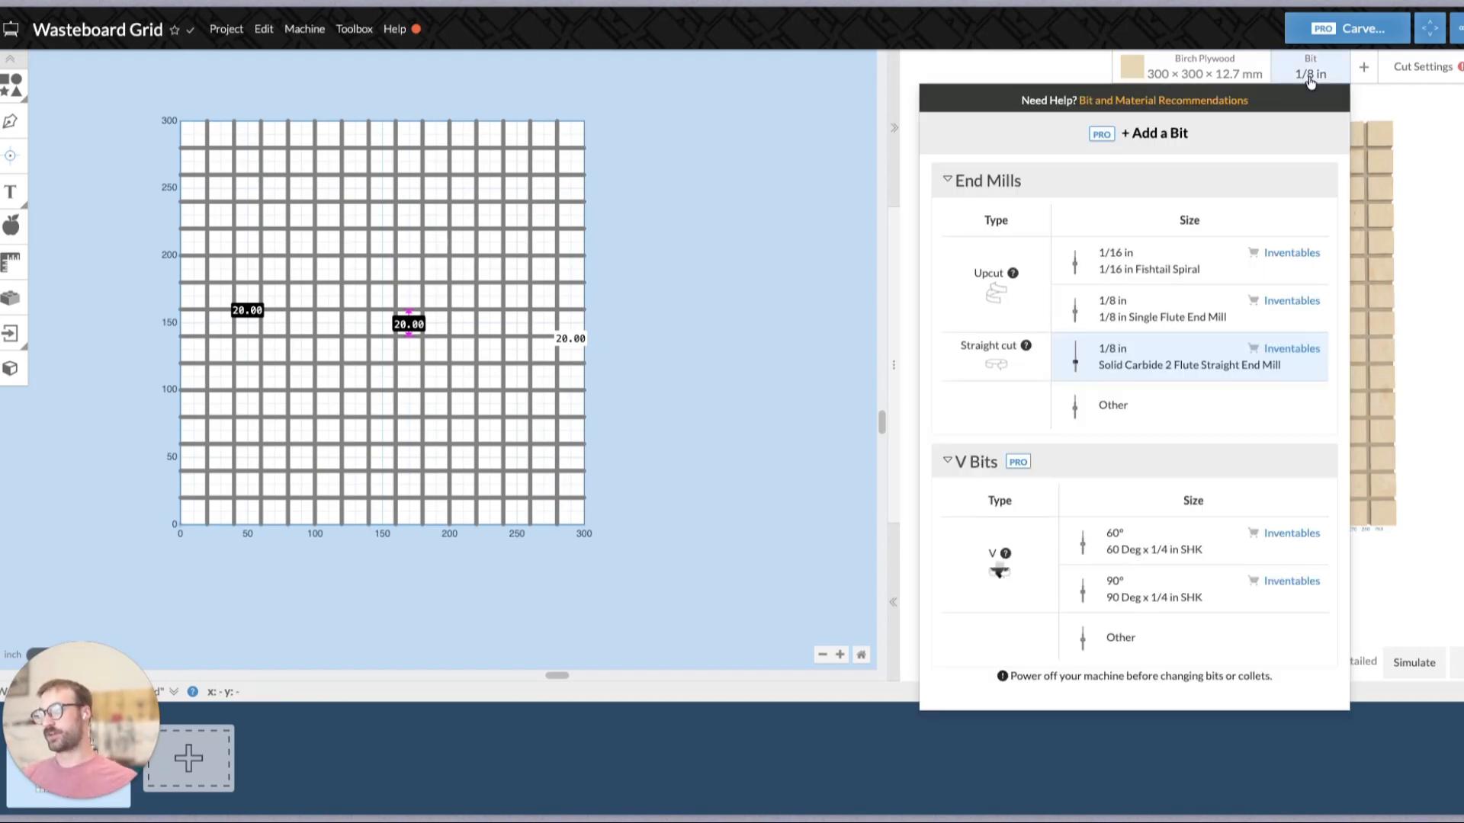
left_click(792, 414)
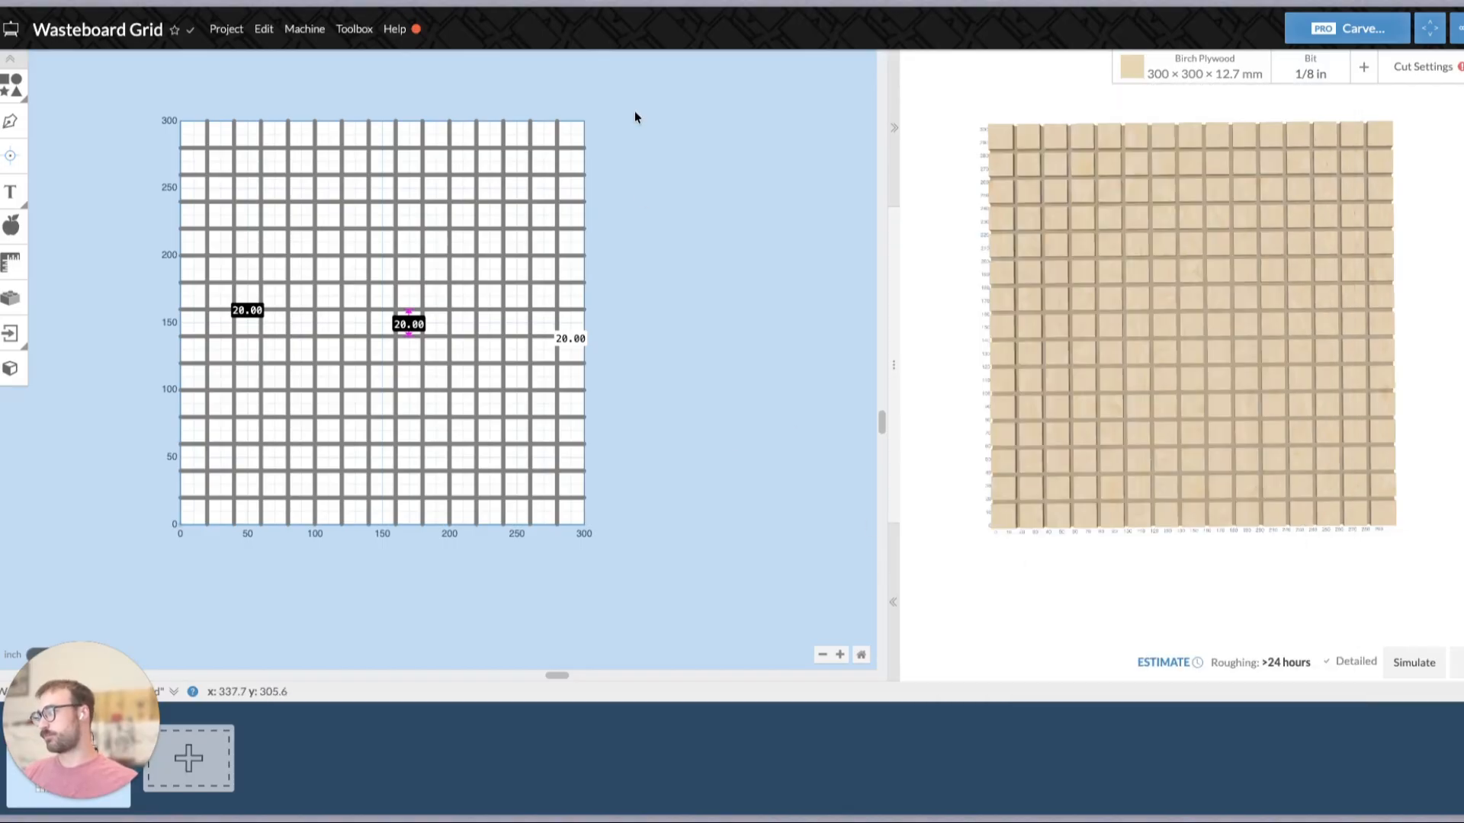
Select all the grid lines and reduce their cut depth to 0.39 mm.
left_click_drag(631, 89, 99, 667)
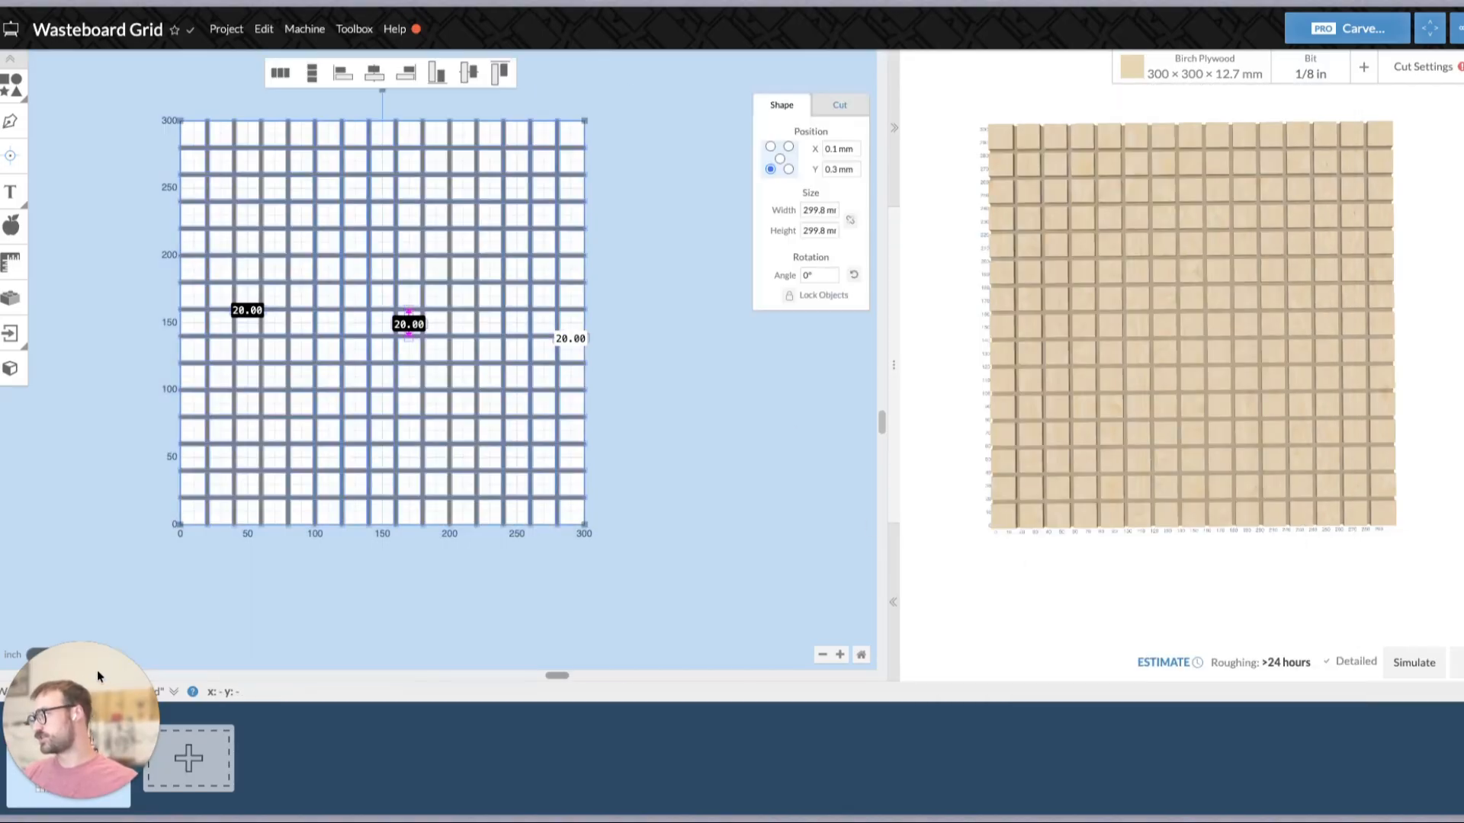
left_click(839, 105)
left_click_drag(805, 204, 811, 139)
Set the bit to a custom V bit with a 30° angle and a 0.125 in width.
left_click(1313, 69)
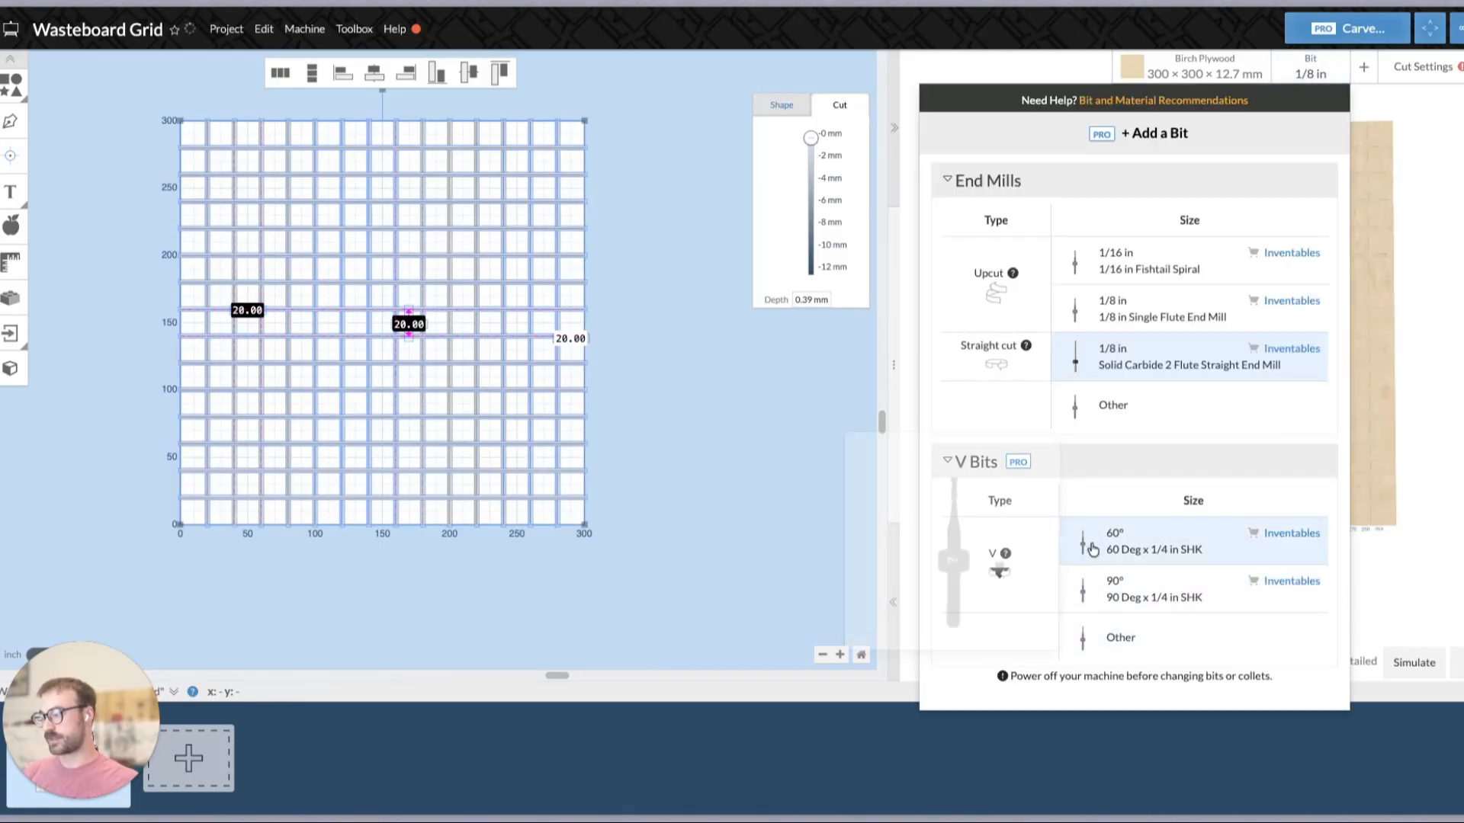
left_click(1121, 637)
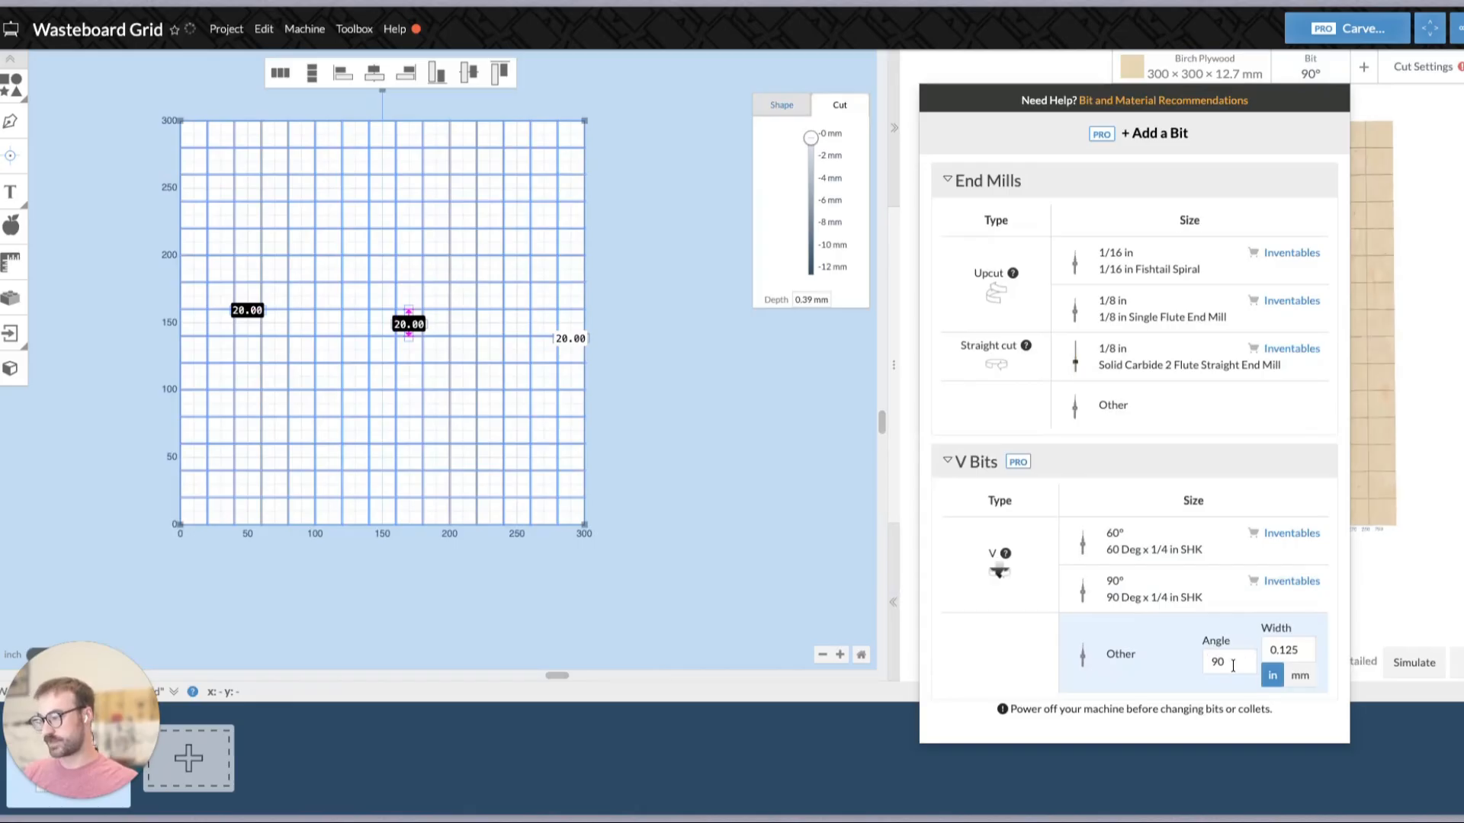
left_click(1217, 662)
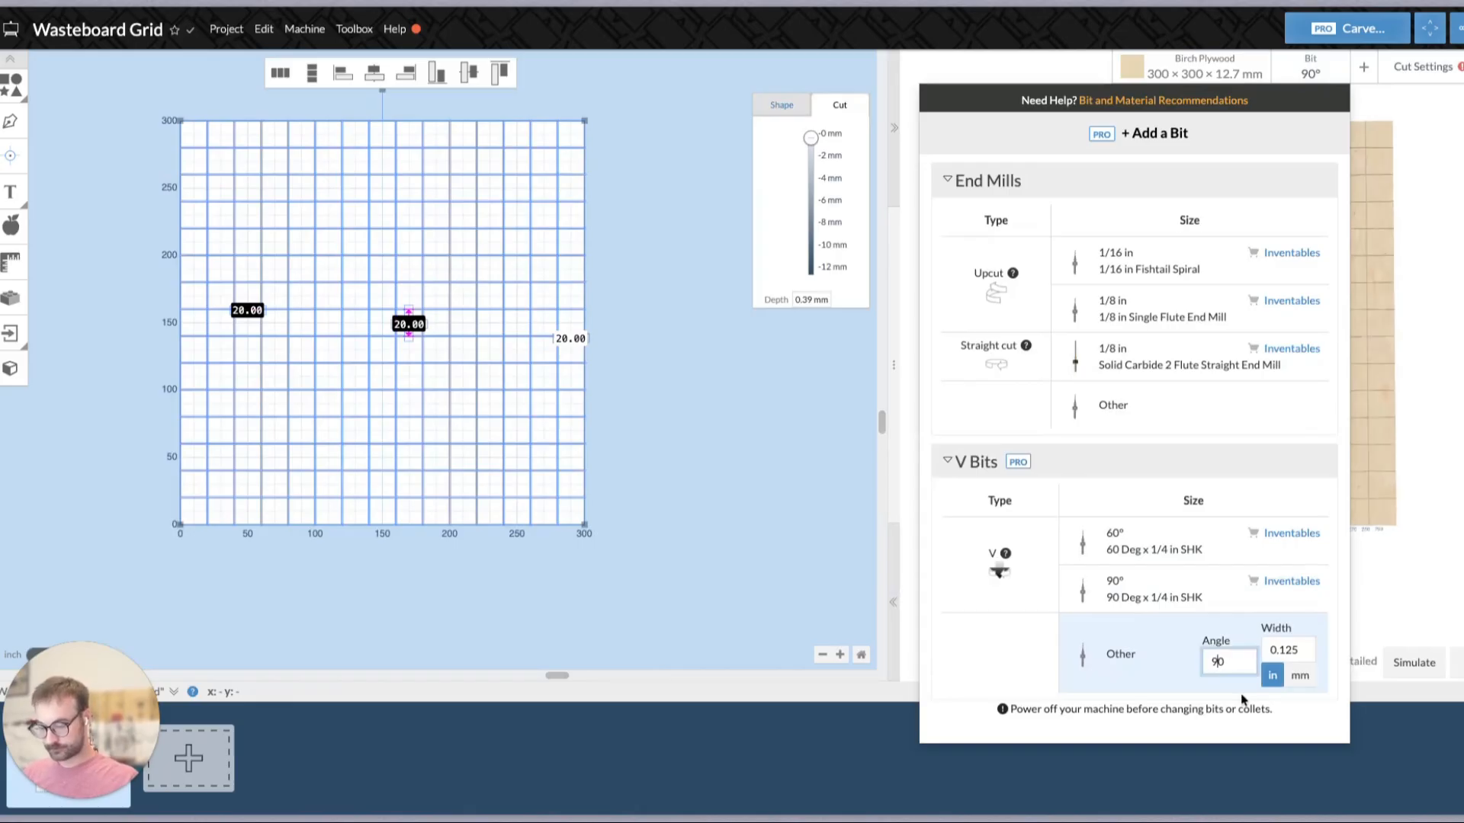
key("BackSpace")
type("3")
key("Return")
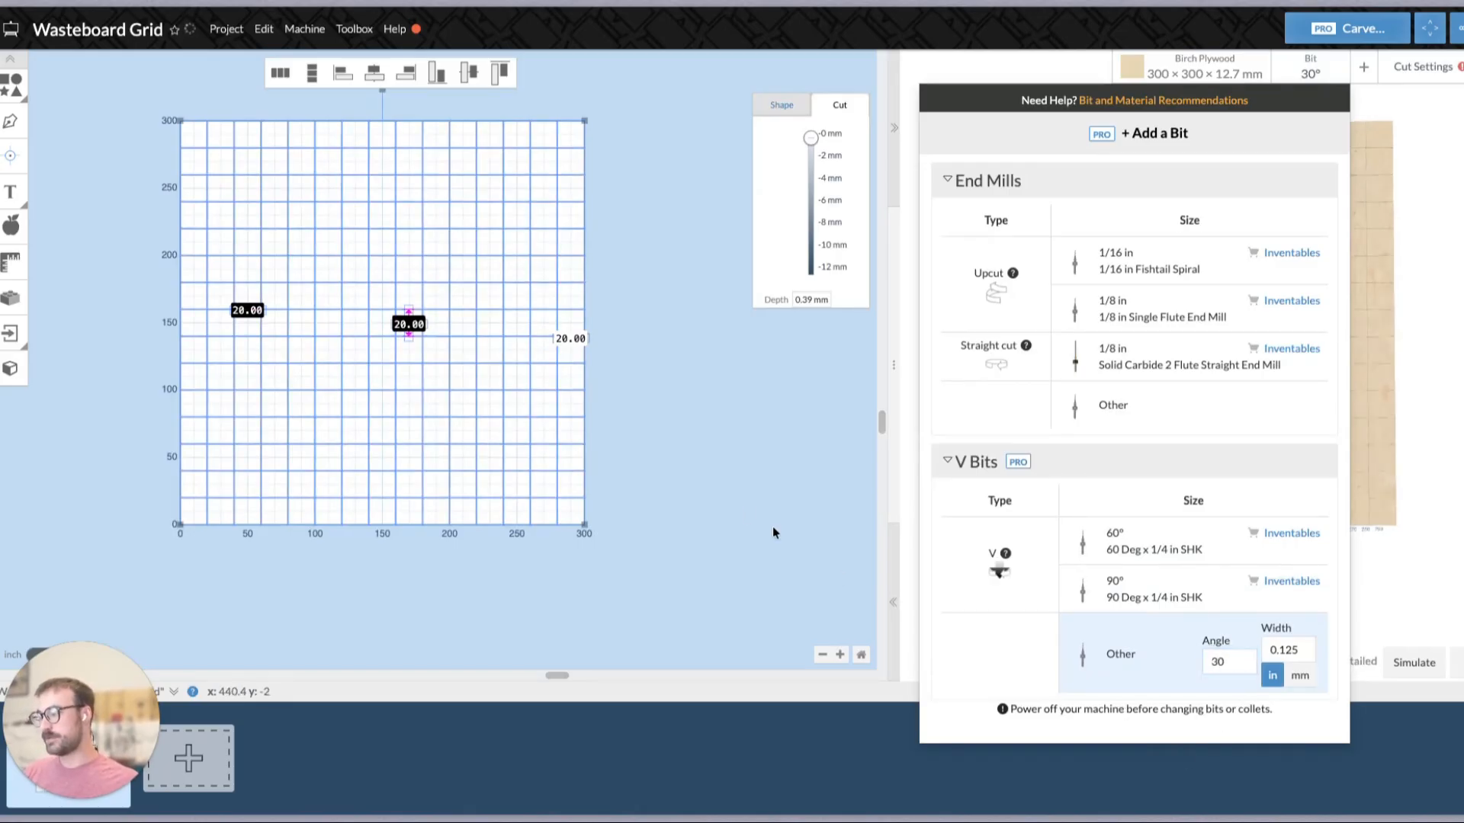
left_click(774, 532)
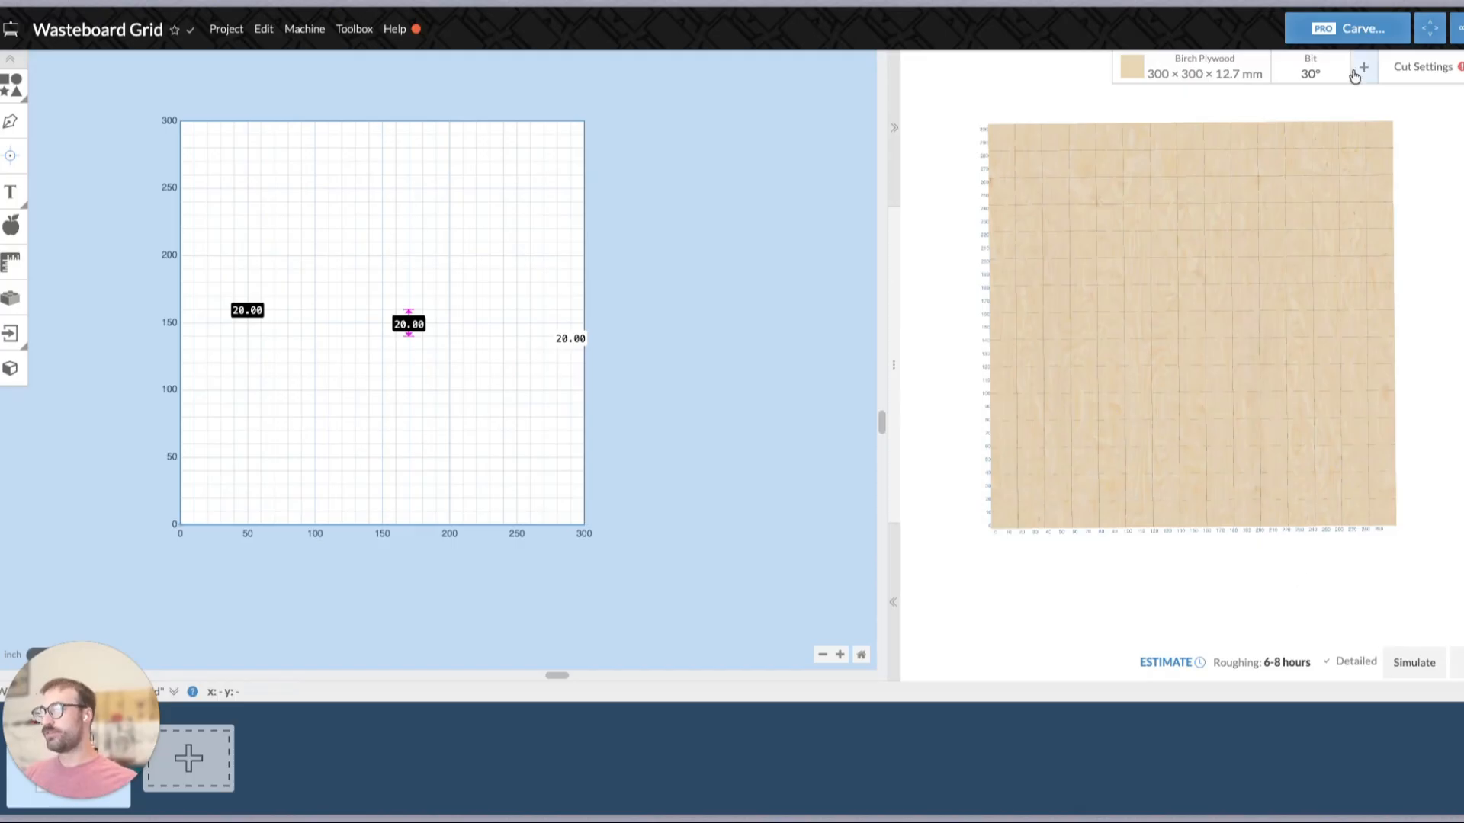
Change the bit to the 1/8 in Single Flute End Mill.
left_click(1306, 69)
left_click(1107, 301)
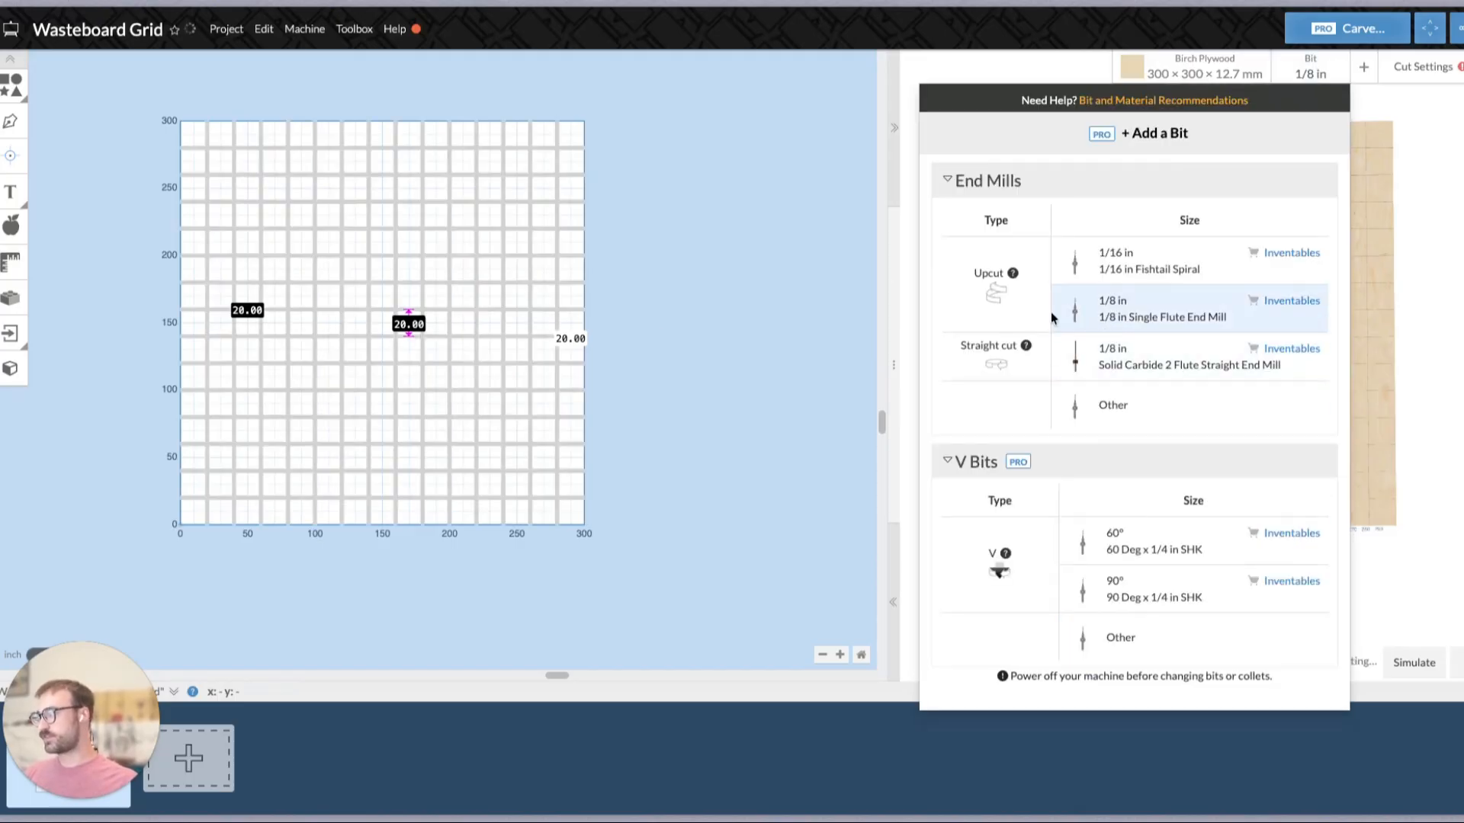
Select all the horizontal grid lines and set their width to 600 mm so they extend past the material's right edge.
left_click_drag(633, 120, 578, 593)
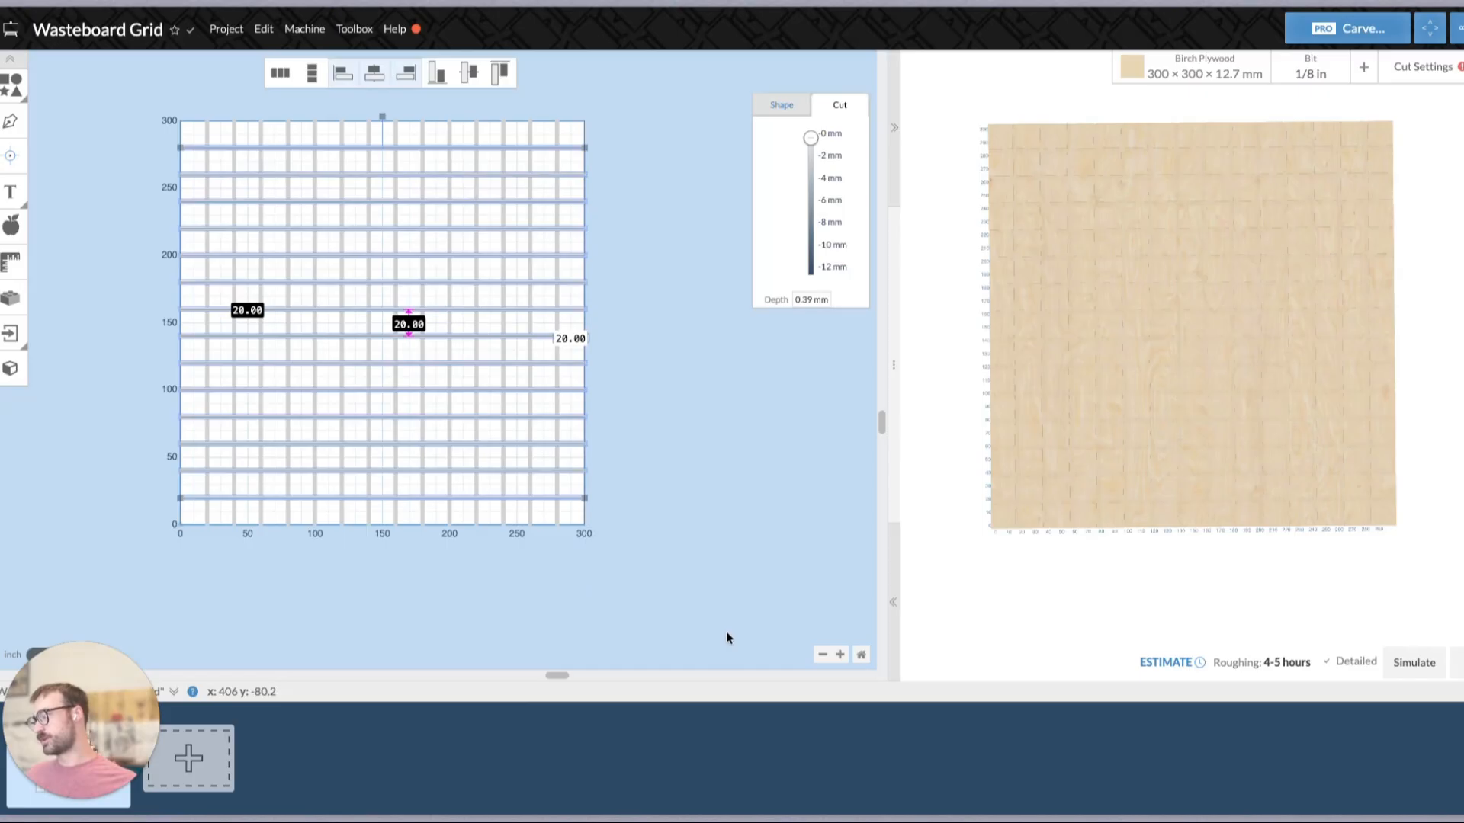
left_click(771, 105)
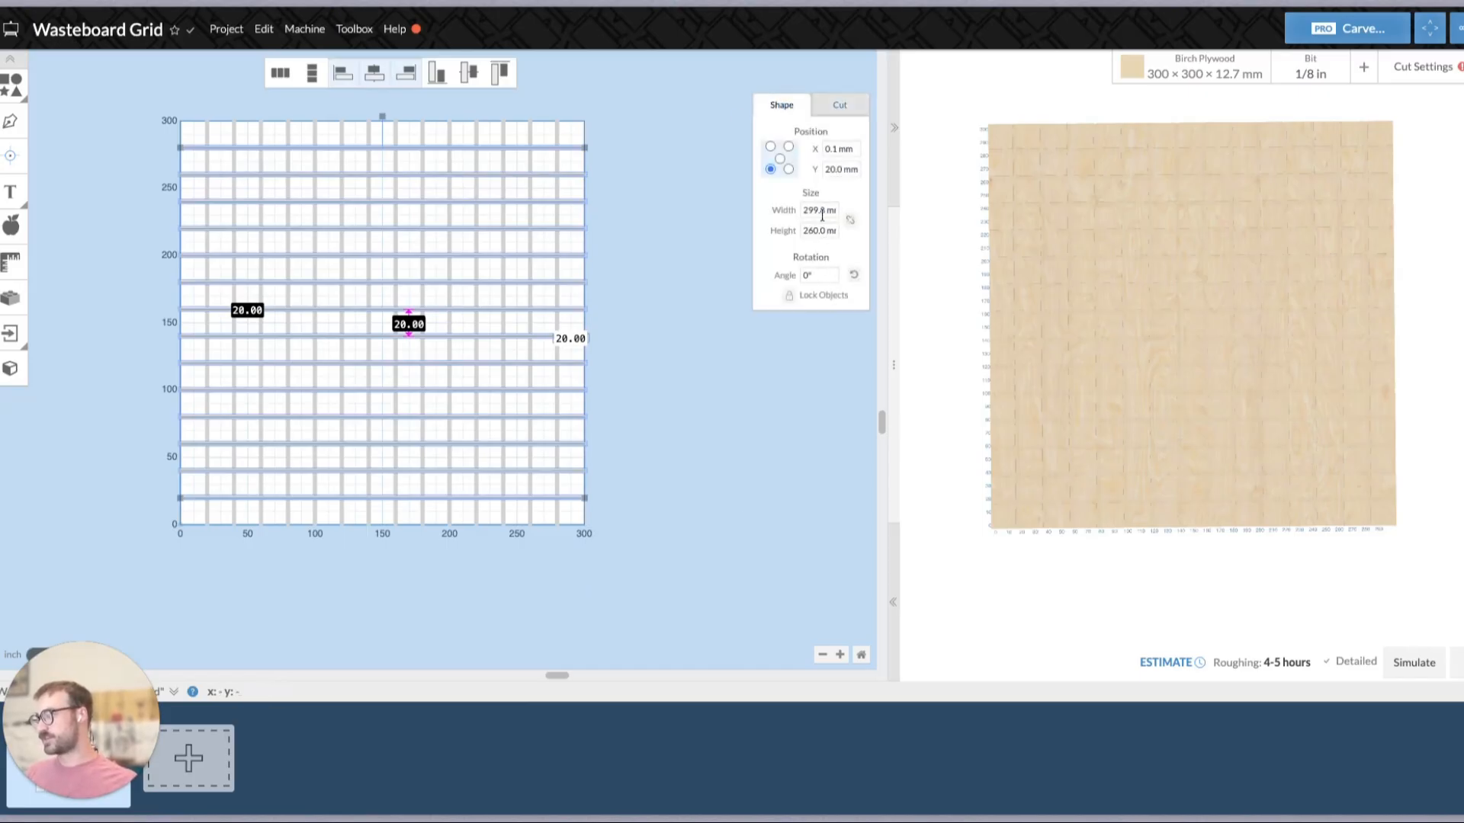
left_click(822, 212)
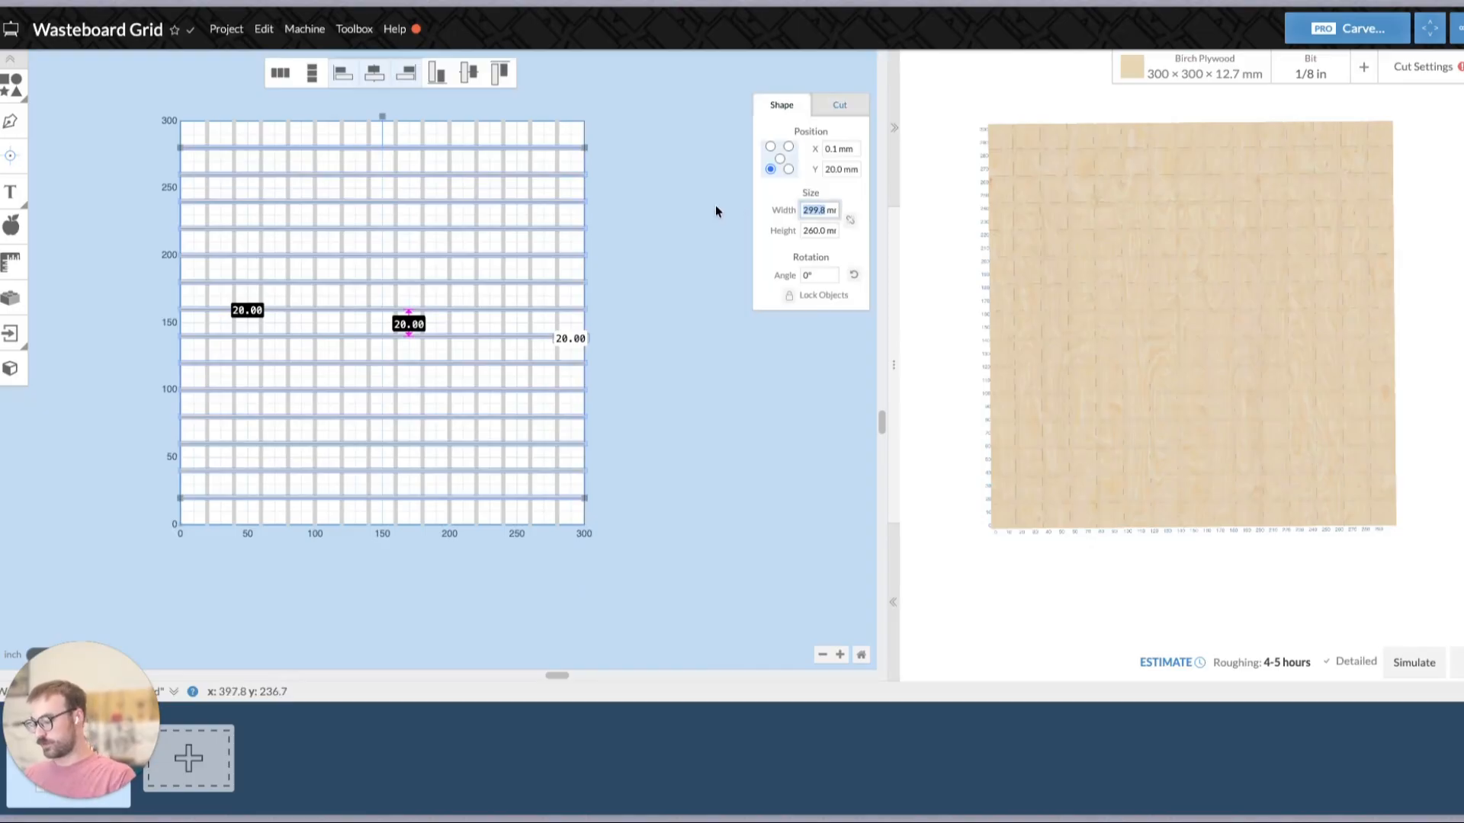
key("BackSpace")
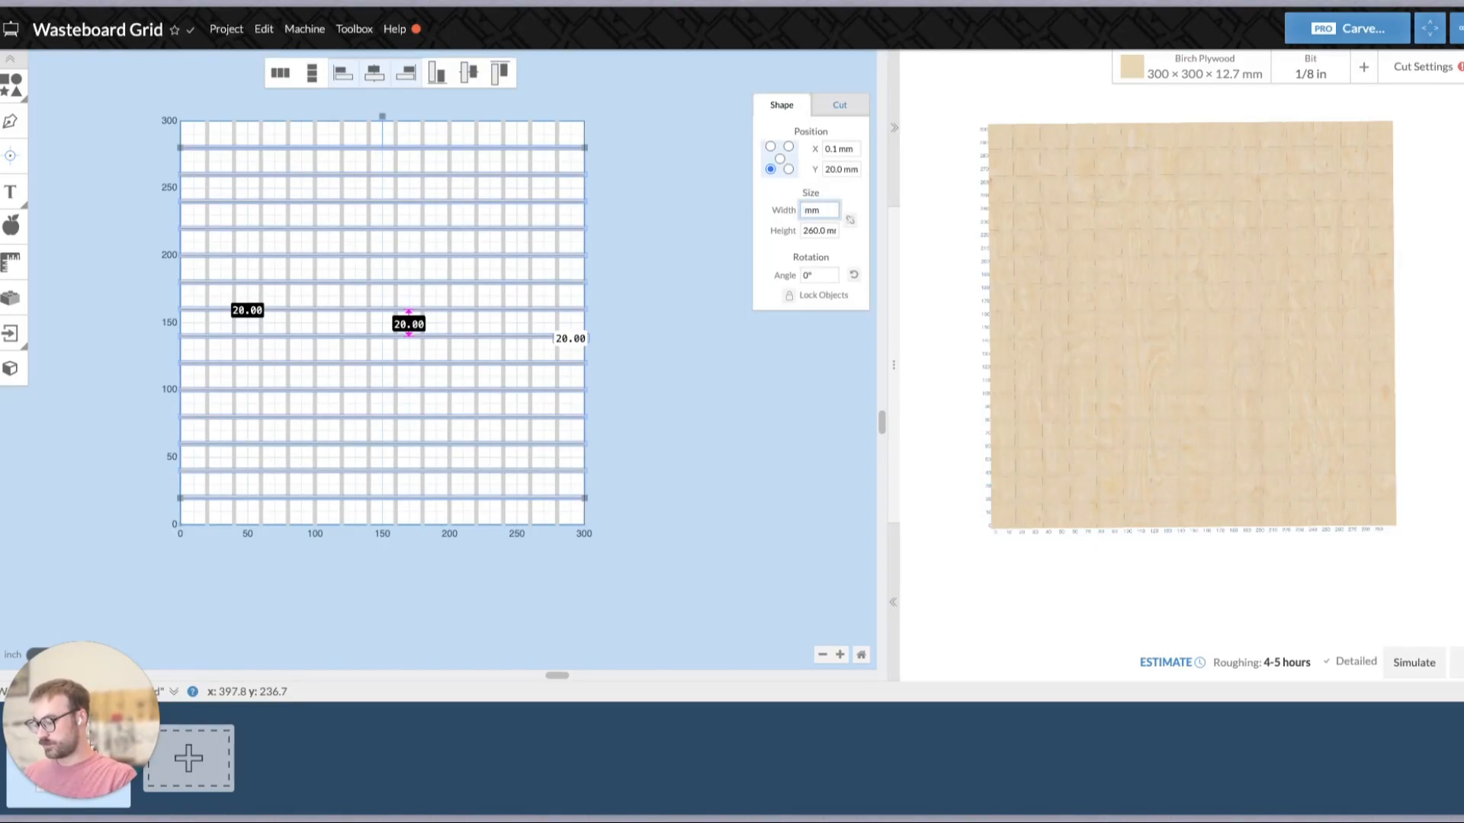
type("600")
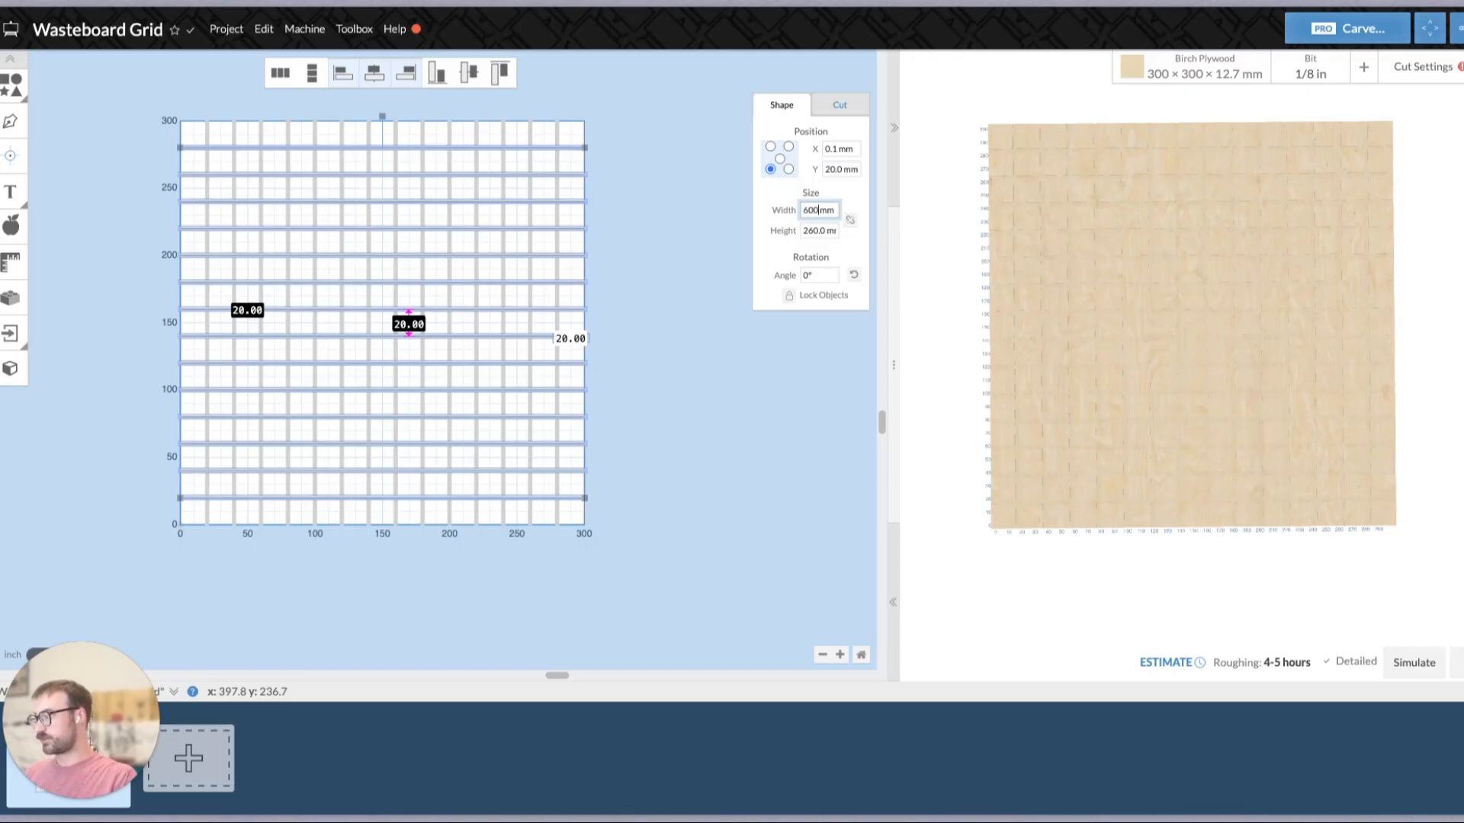
key("Return")
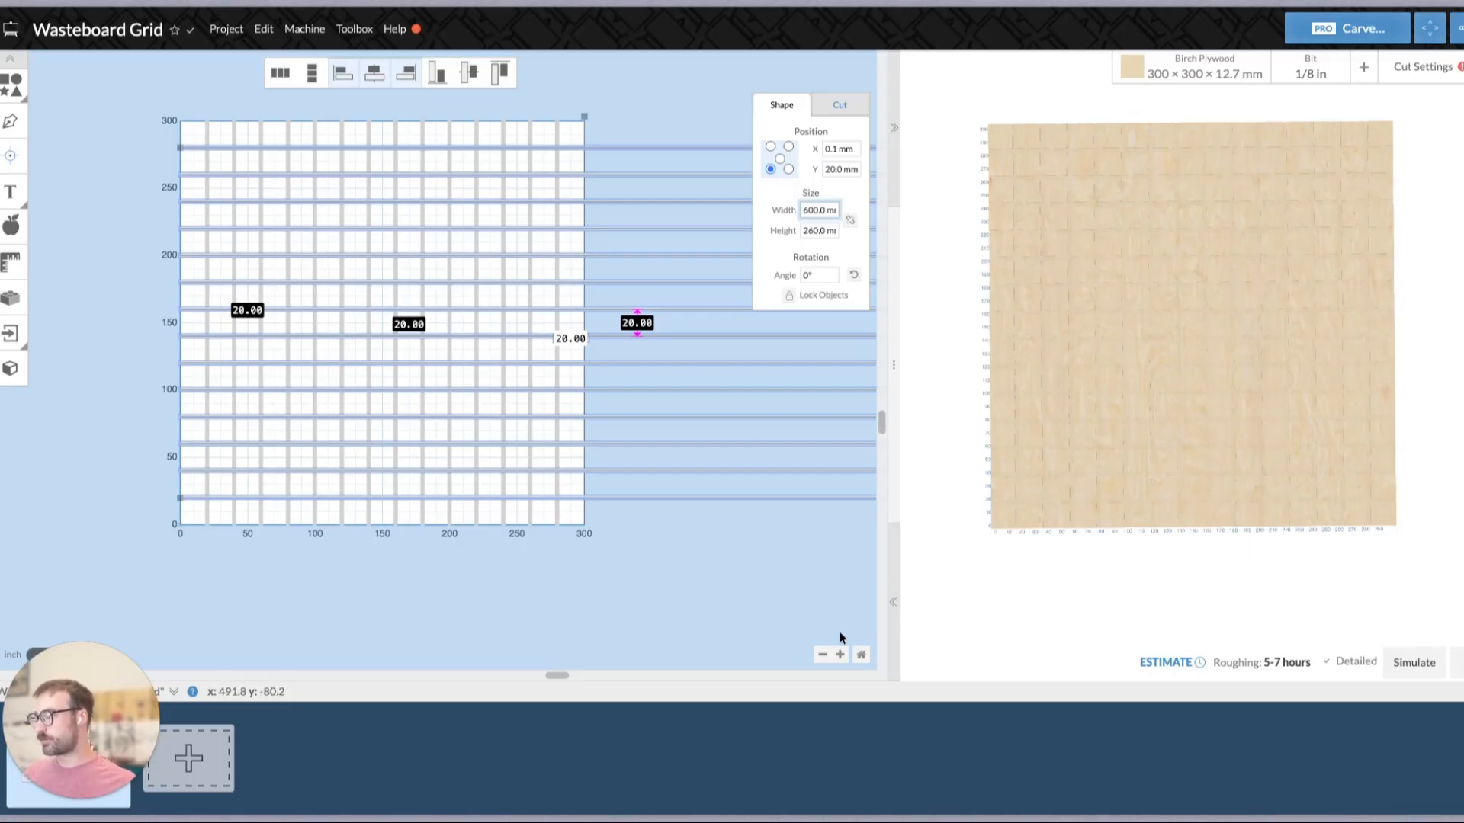
left_click(823, 656)
left_click(822, 656)
left_click(822, 656)
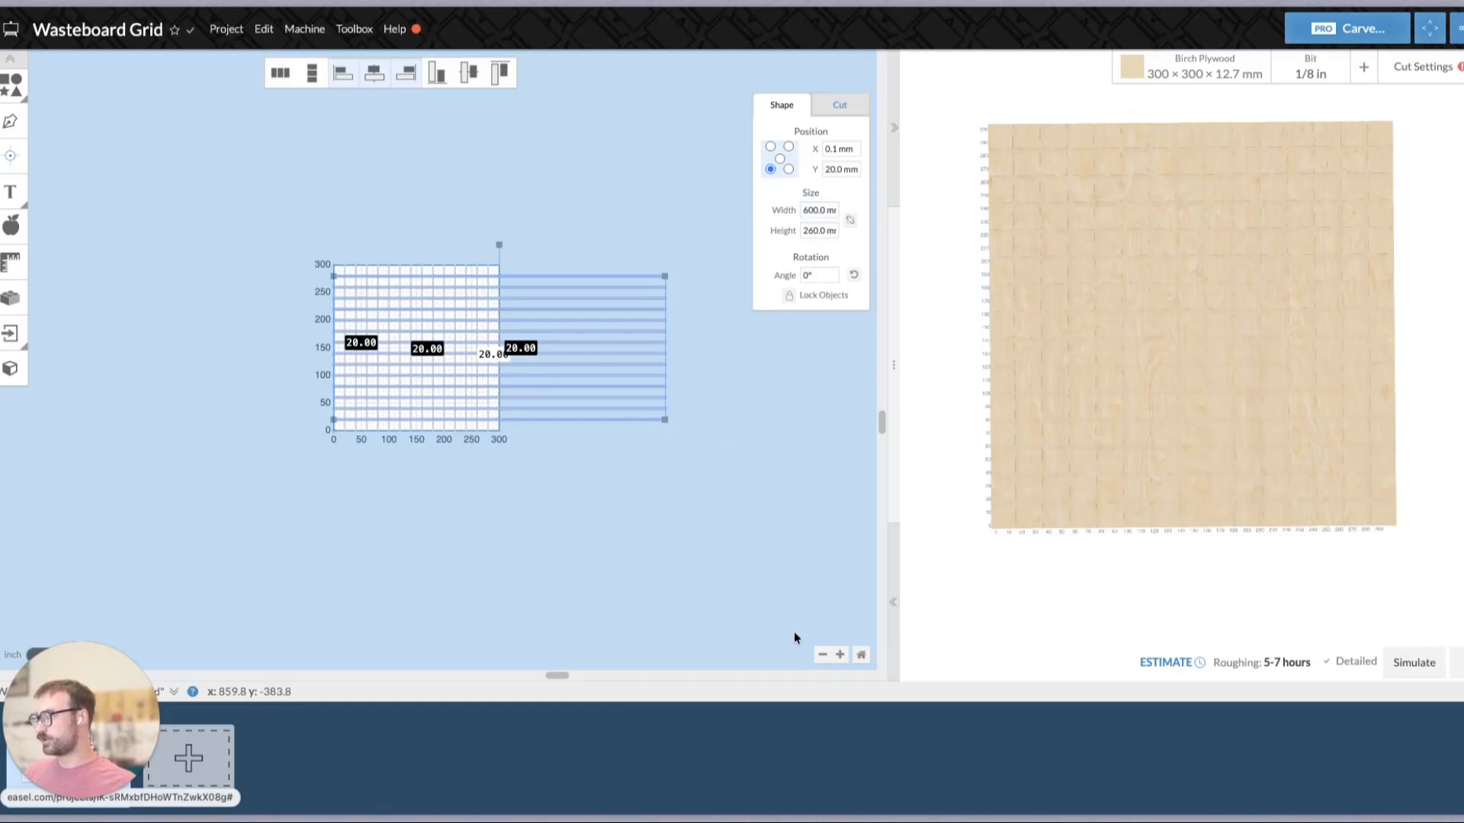
left_click(790, 634)
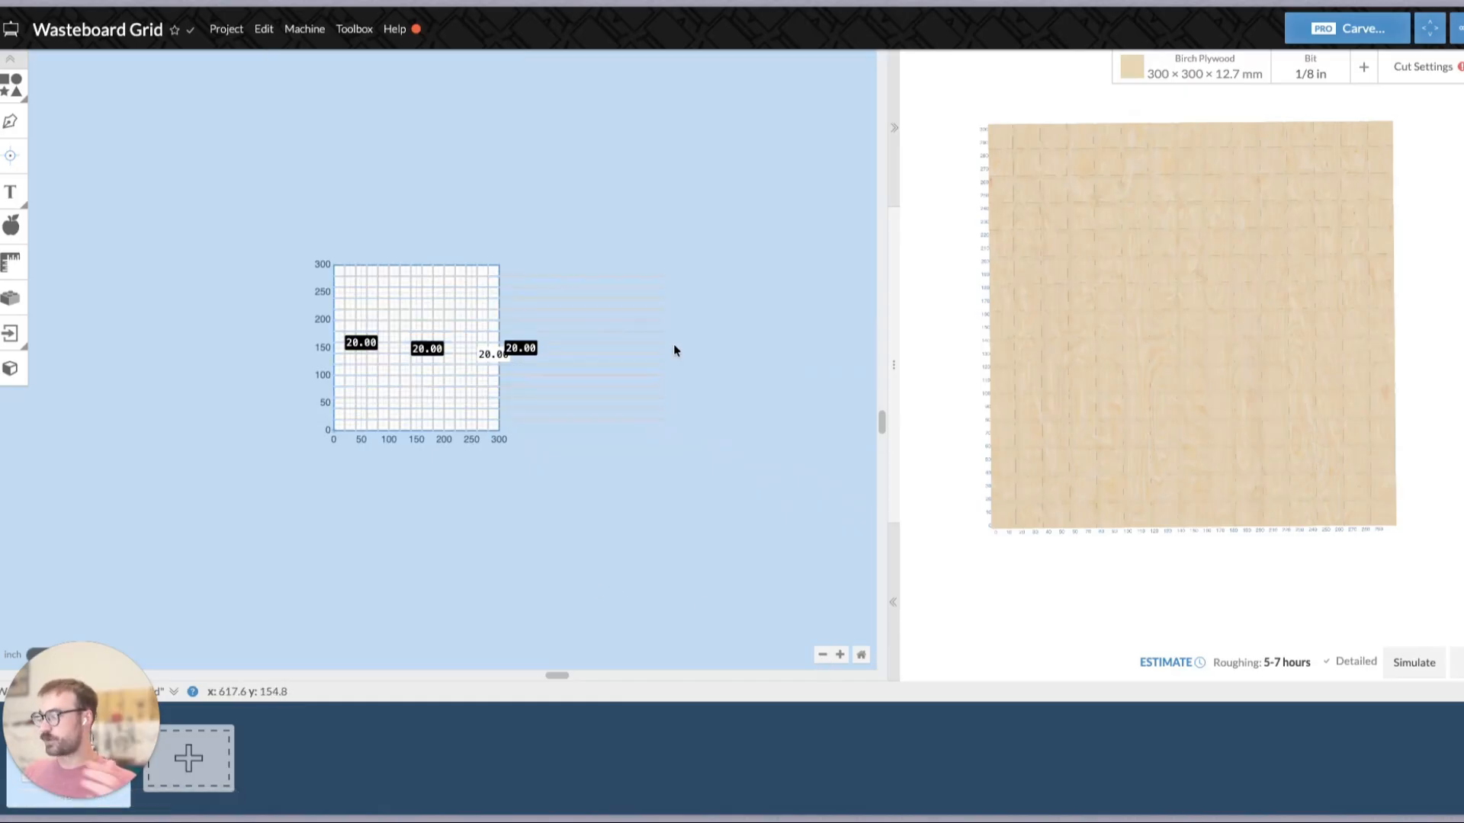